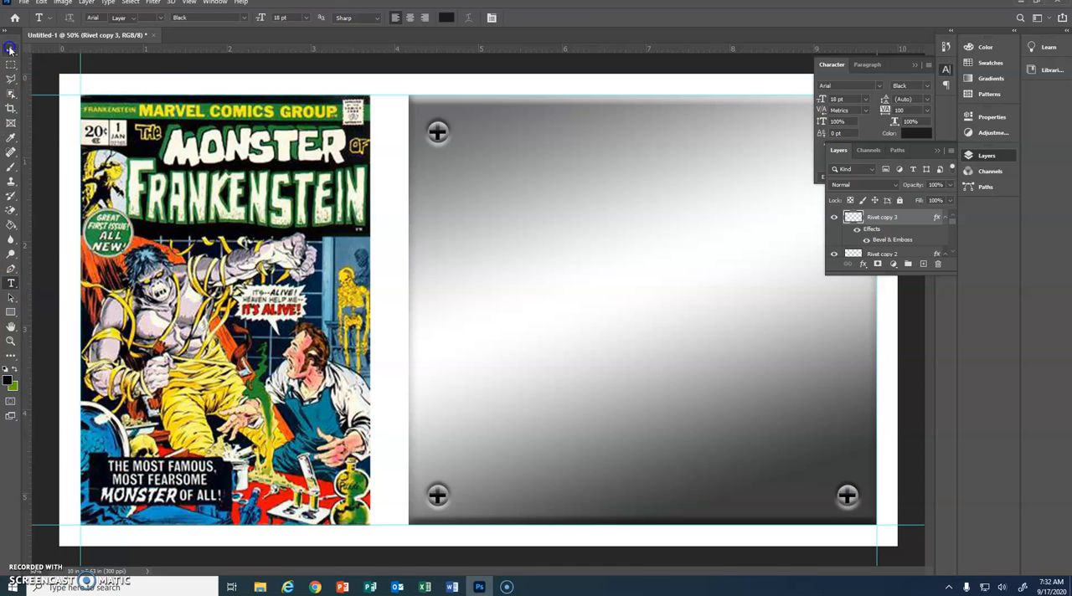
Step: Add a paragraph text box across the metal plate reading "I enjoyed this project because I learned some of the basic tools in Photoshop."
{"action": "left_click_drag", "start_coordinate": [457, 154], "coordinate": [827, 486]}
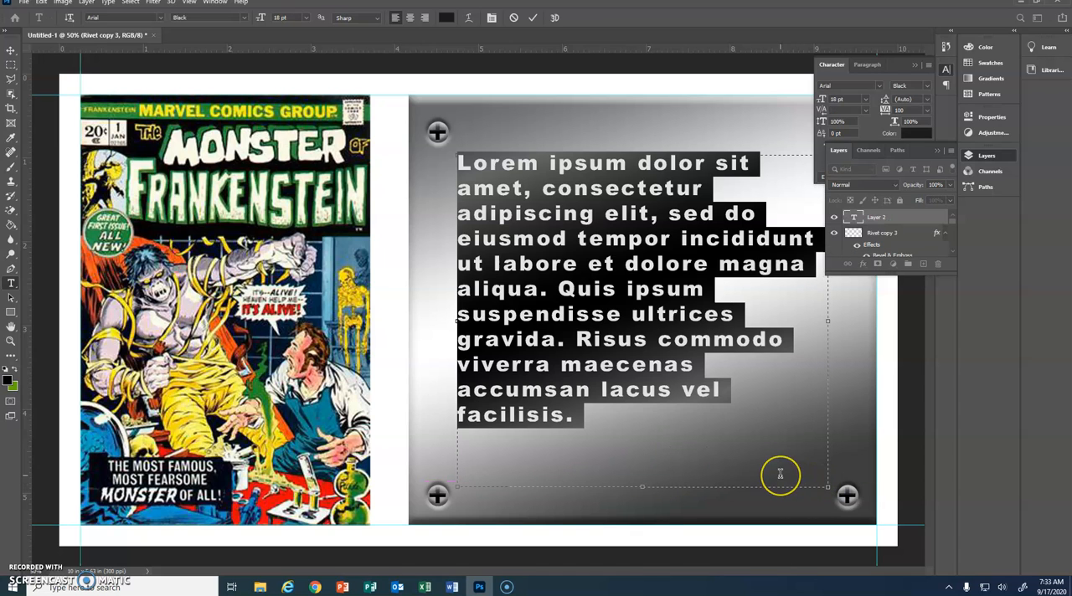
{"action": "key", "text": "BackSpace"}
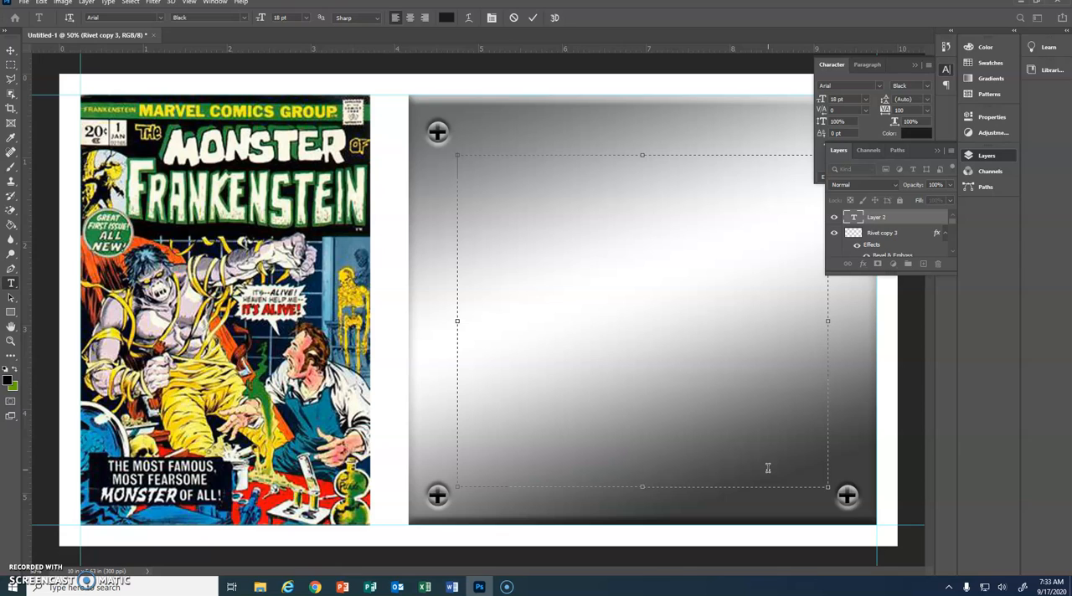
{"action": "type", "text": "I enjo"}
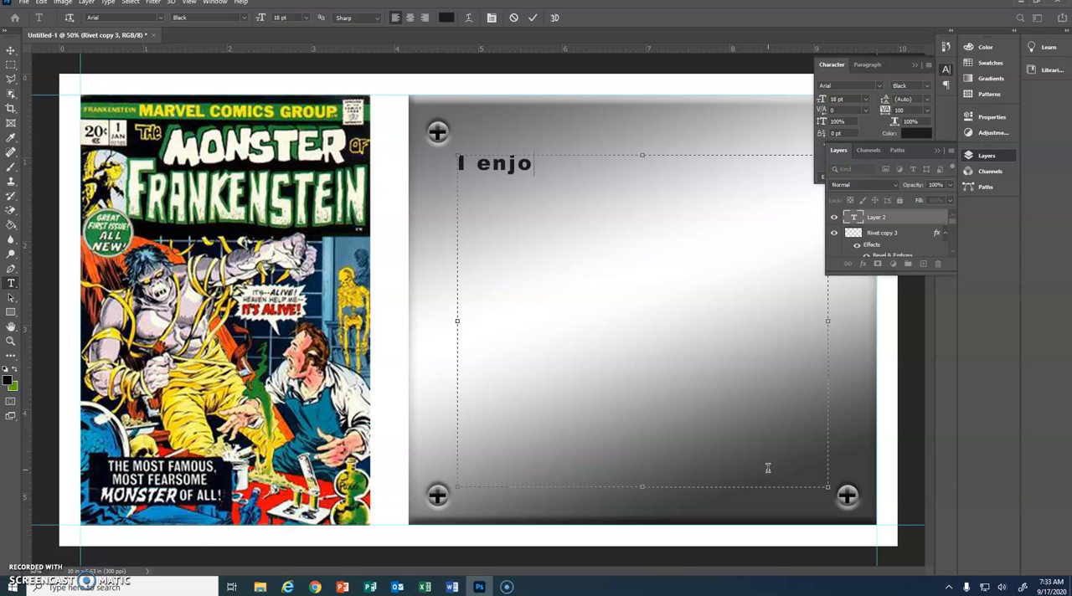
{"action": "type", "text": "yed this pr"}
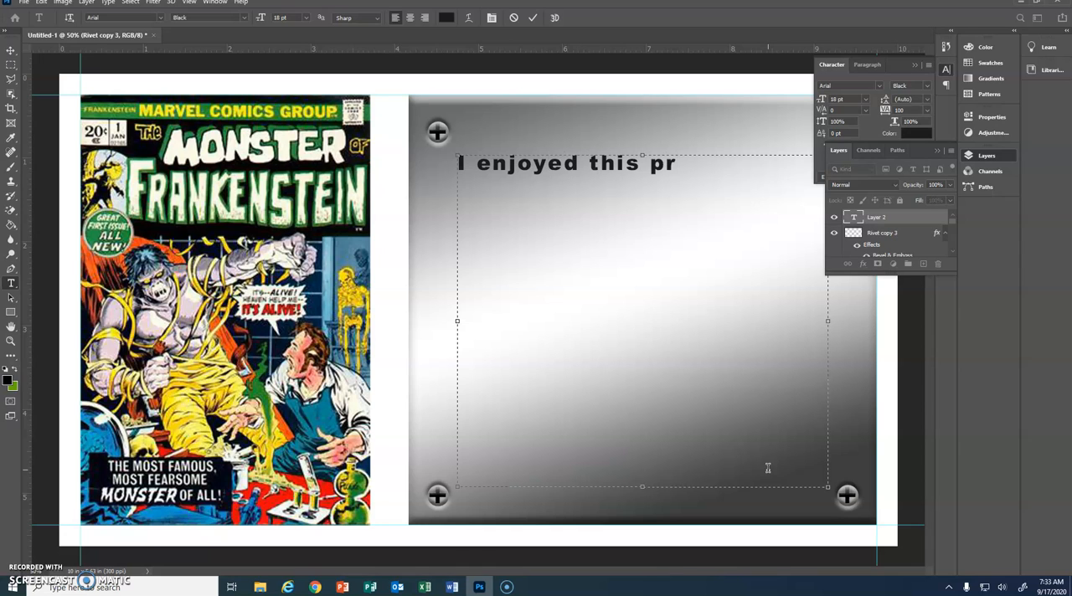
{"action": "type", "text": "oject"}
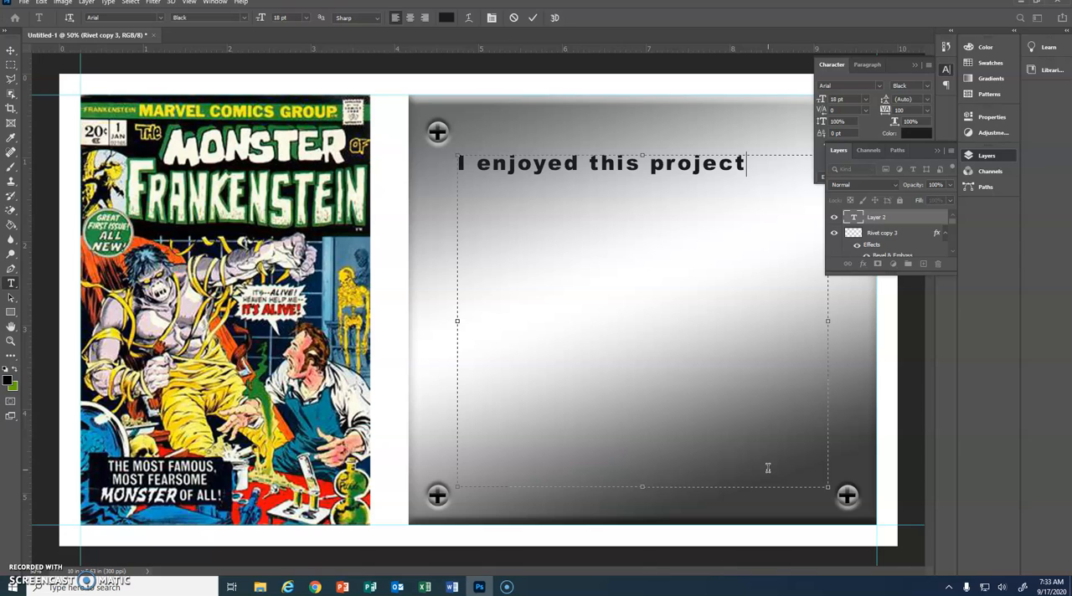
{"action": "type", "text": " beca"}
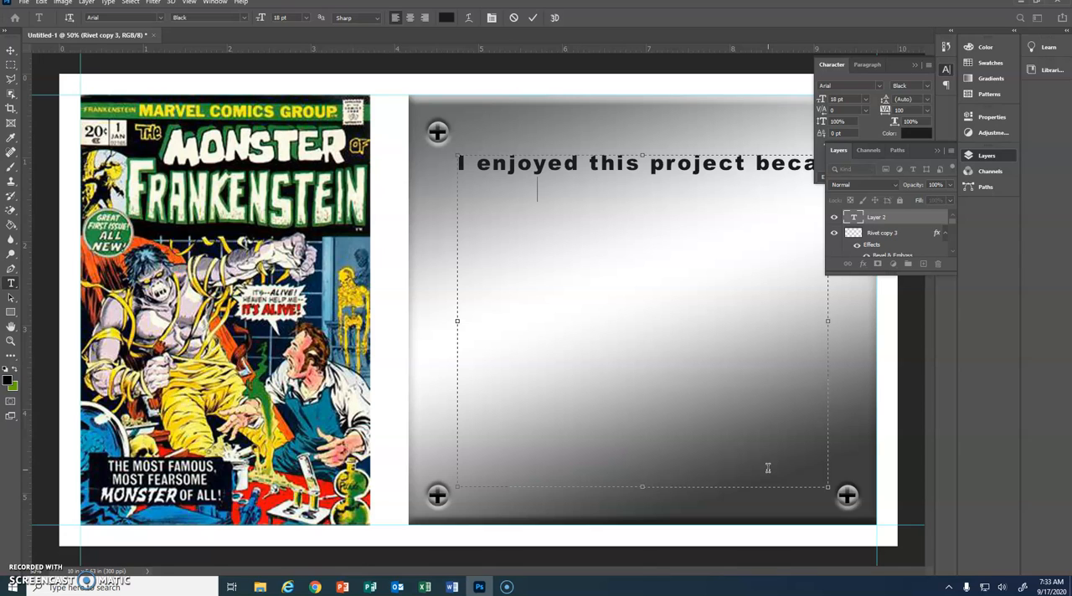
{"action": "type", "text": "use"}
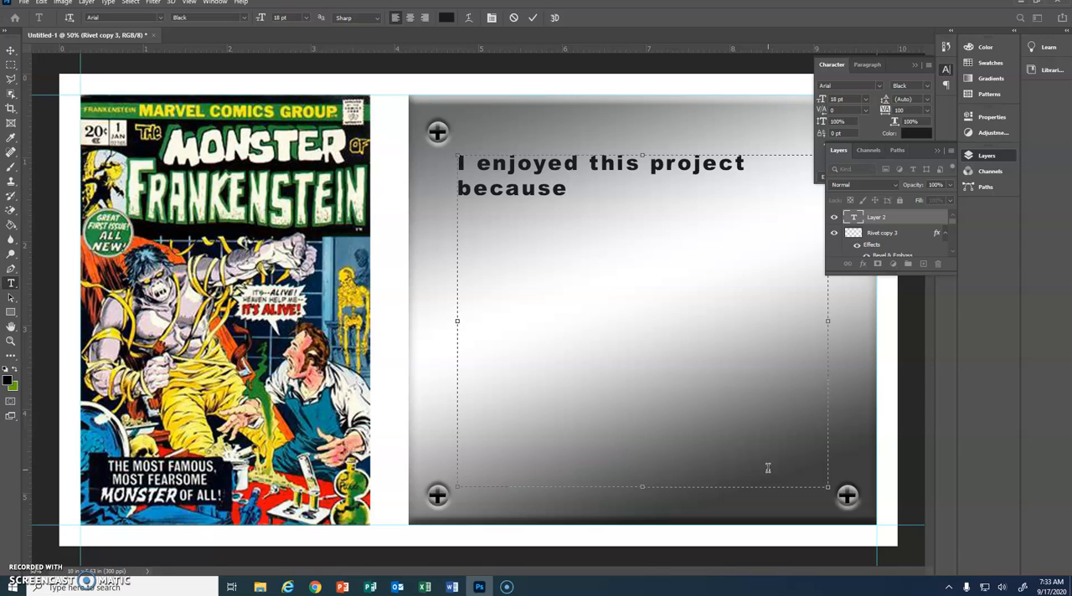
{"action": "type", "text": " I learned"}
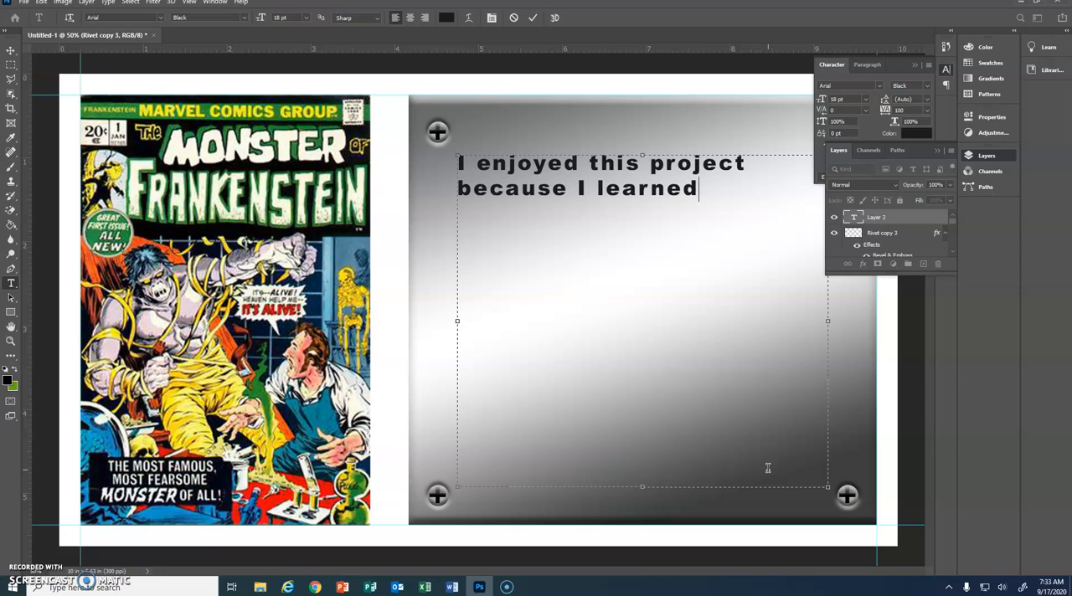
{"action": "type", "text": " some of the baisc"}
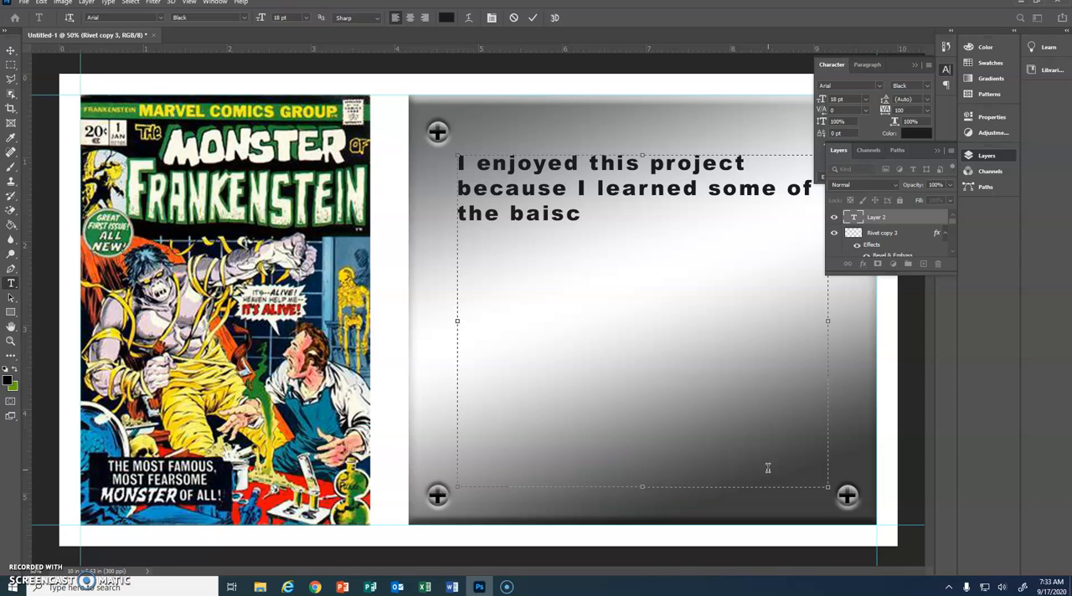
{"action": "key", "text": "BackSpace"}
{"action": "key", "text": "BackSpace"}
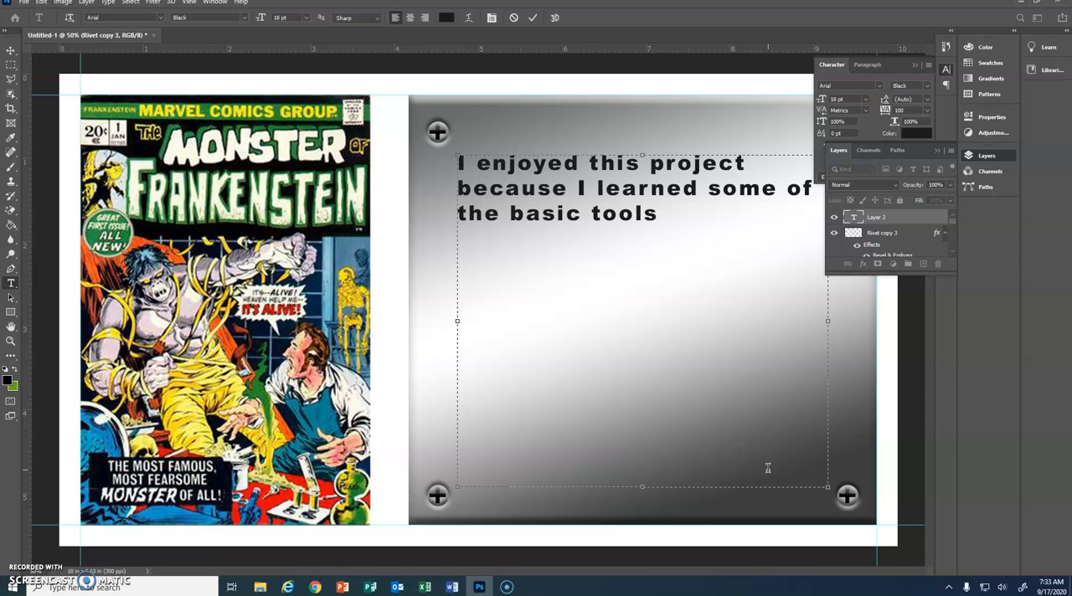
{"action": "type", "text": "n Pho"}
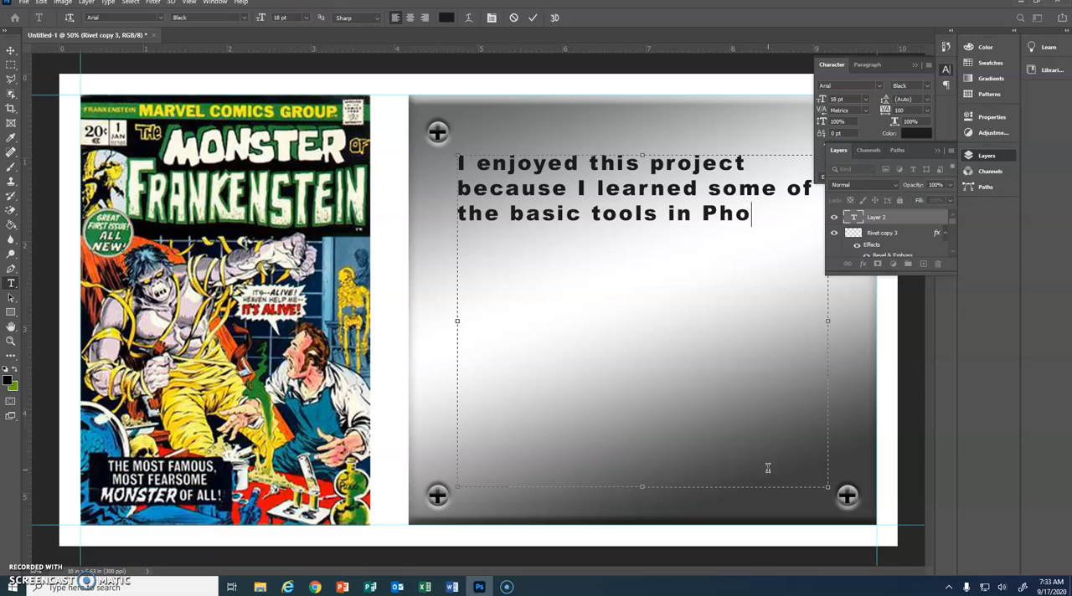
{"action": "type", "text": "tosho"}
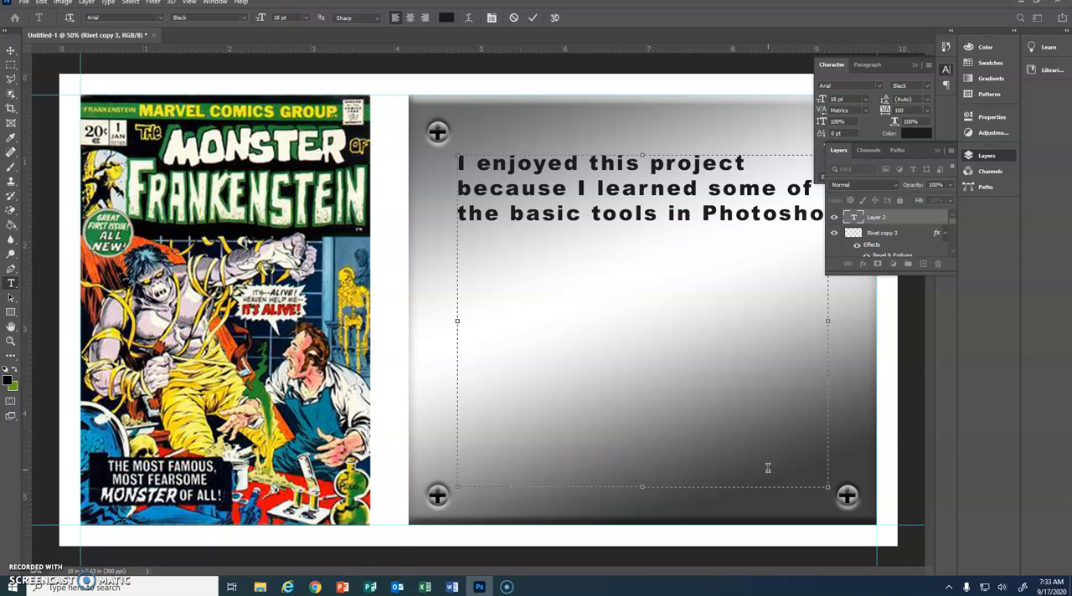
{"action": "type", "text": "p."}
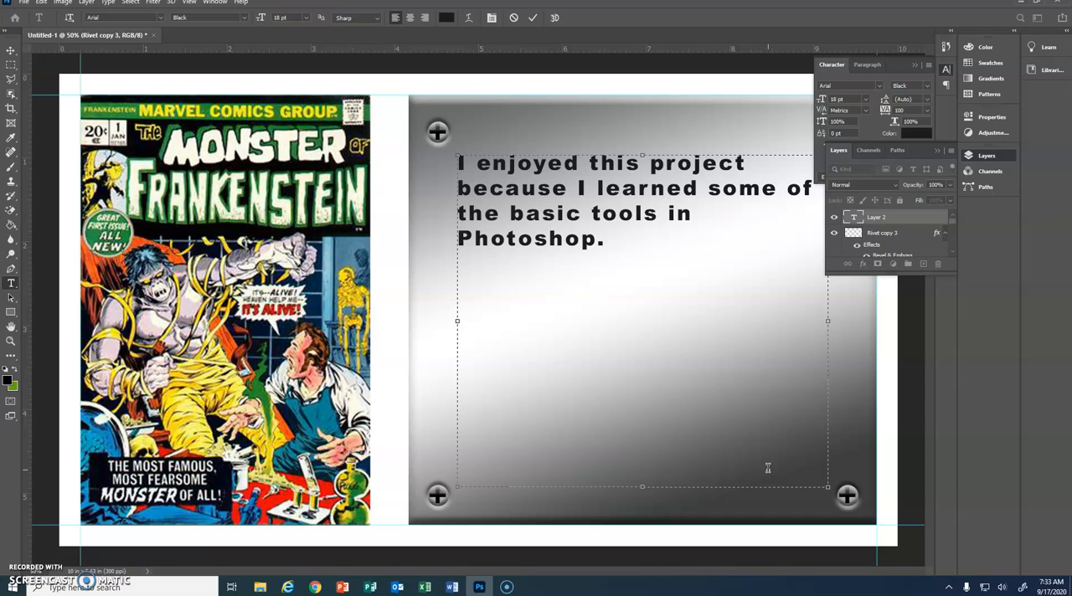
Step: Run a spell check on the paragraph text on the metal plate
{"action": "left_click", "coordinate": [41, 3]}
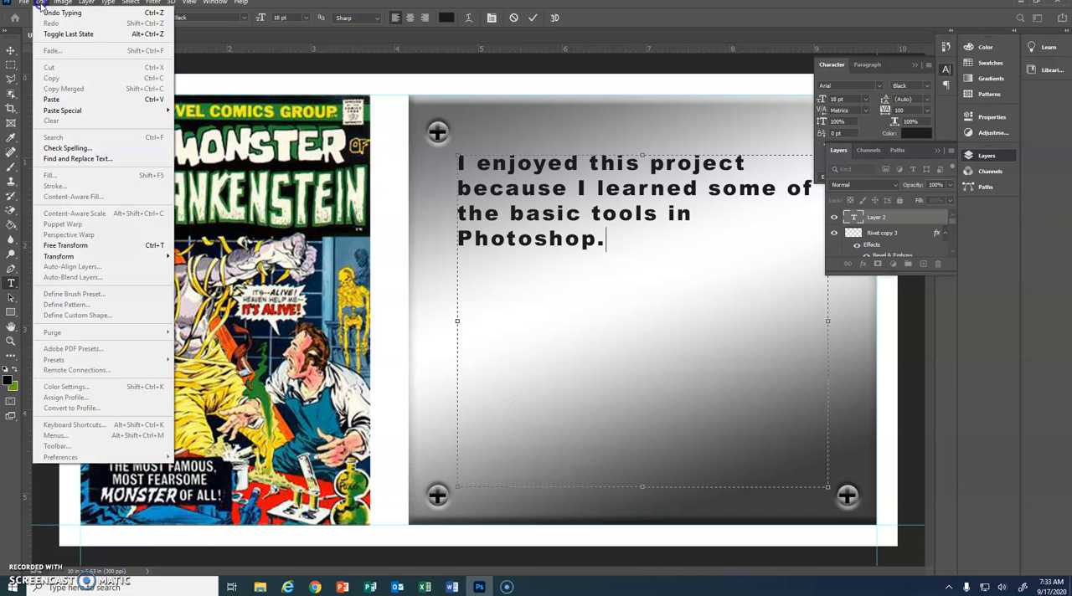
{"action": "left_click", "coordinate": [69, 152]}
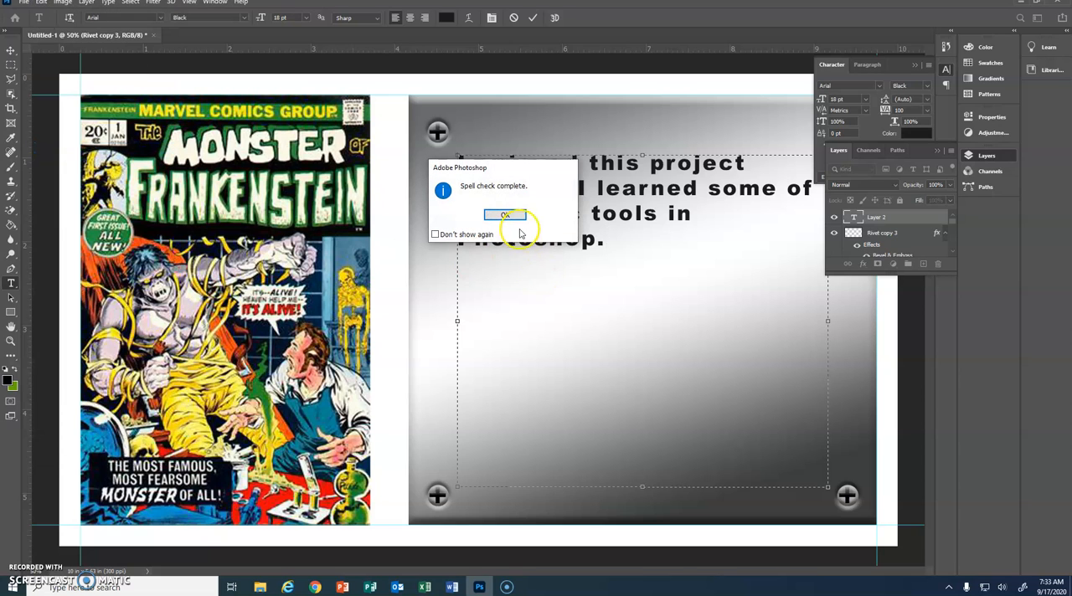
{"action": "left_click", "coordinate": [506, 216]}
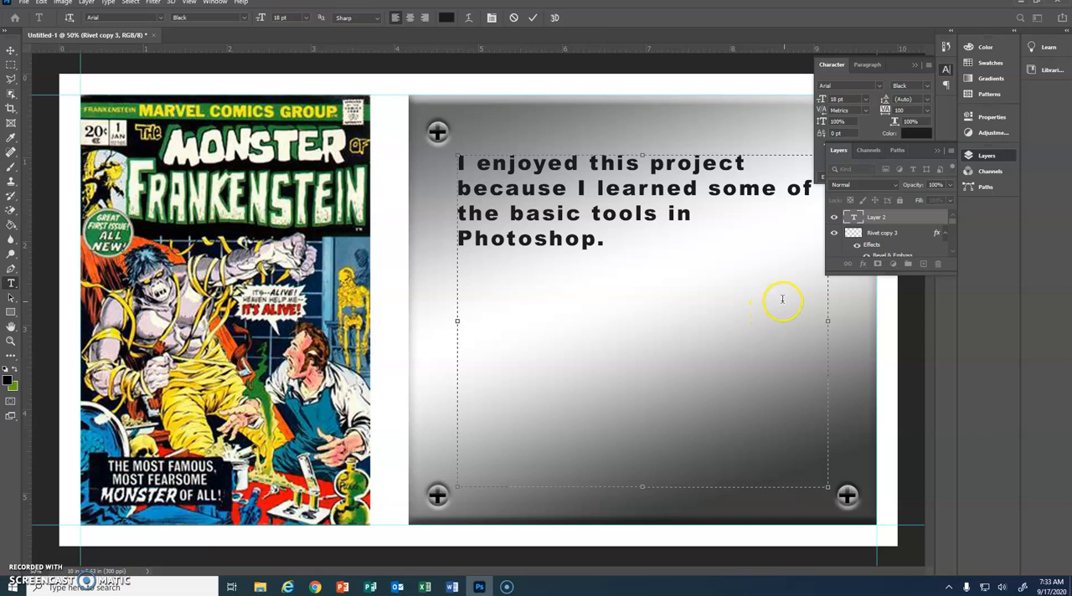
{"action": "left_click", "coordinate": [913, 218]}
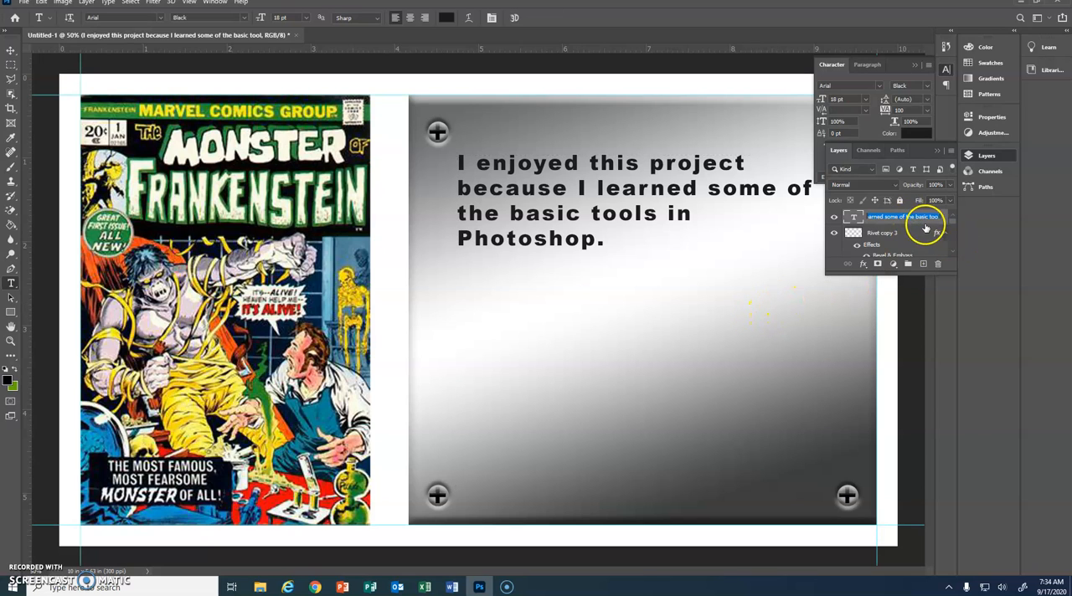
{"action": "double_click", "coordinate": [931, 217]}
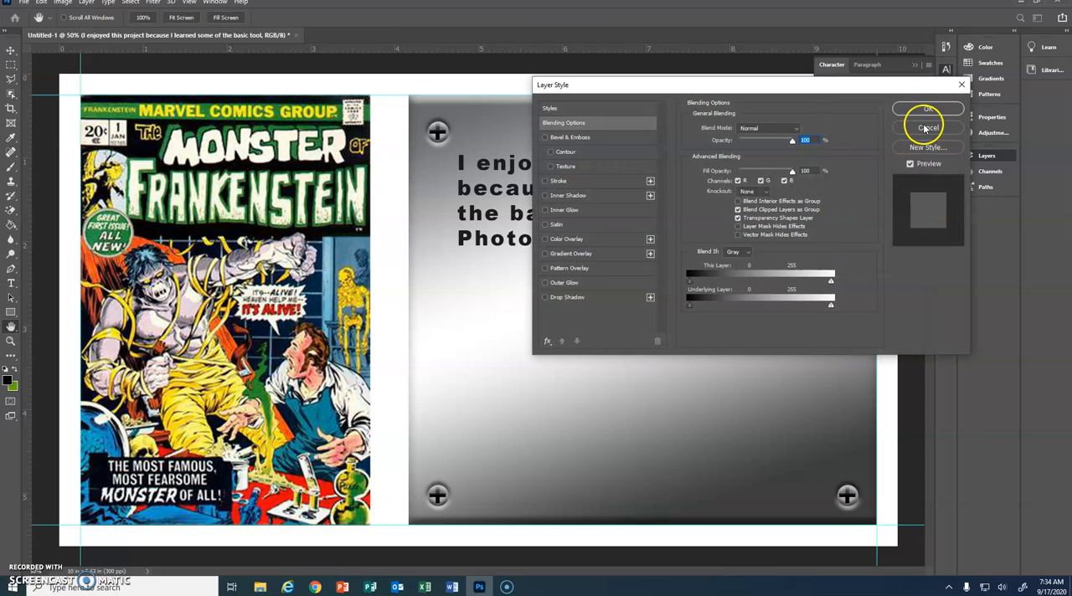
{"action": "left_click", "coordinate": [927, 128]}
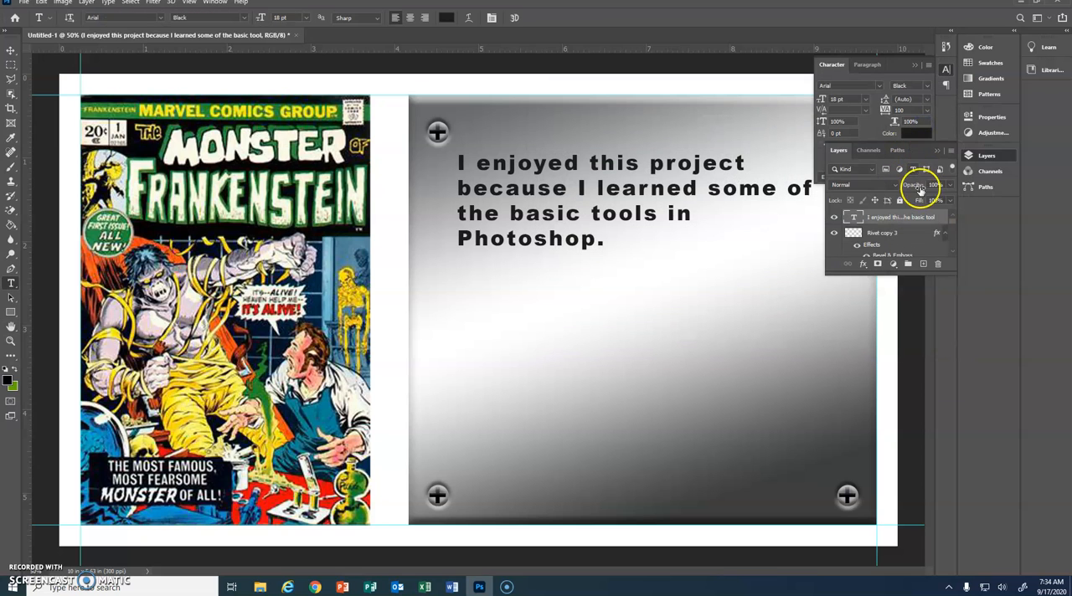
Step: Try a tracking of 0 on the whole paragraph text, and set it back to 100
{"action": "left_click", "coordinate": [937, 150]}
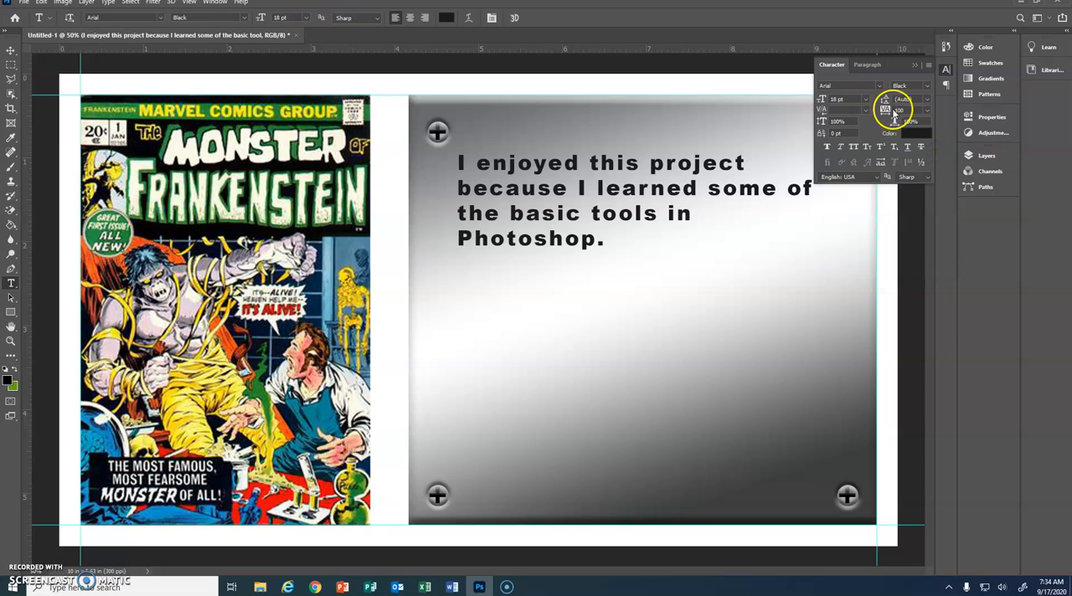
{"action": "left_click", "coordinate": [584, 240]}
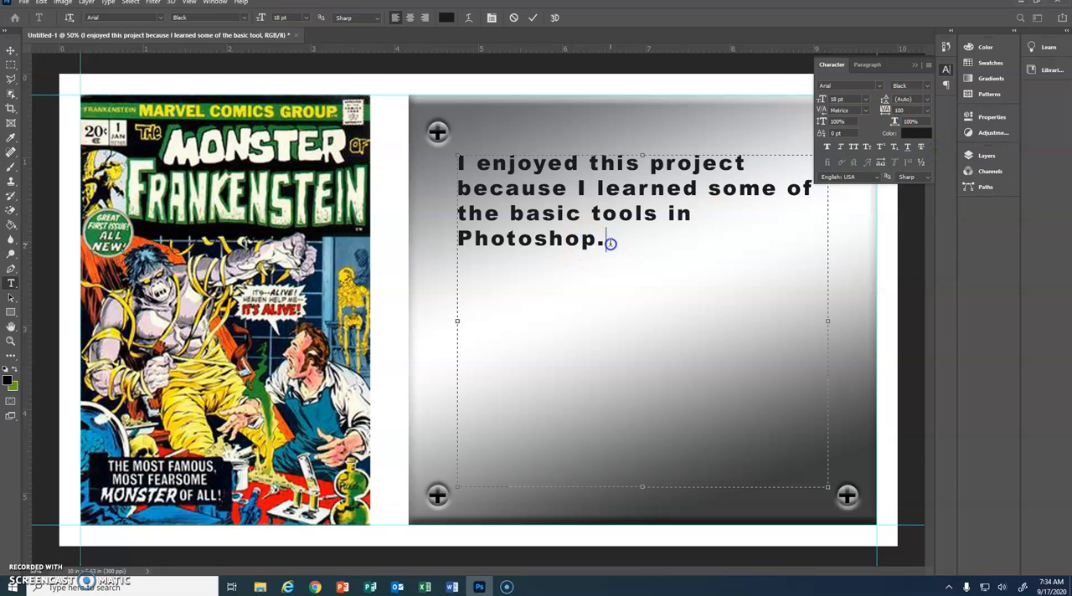
{"action": "left_click_drag", "start_coordinate": [610, 242], "coordinate": [375, 176]}
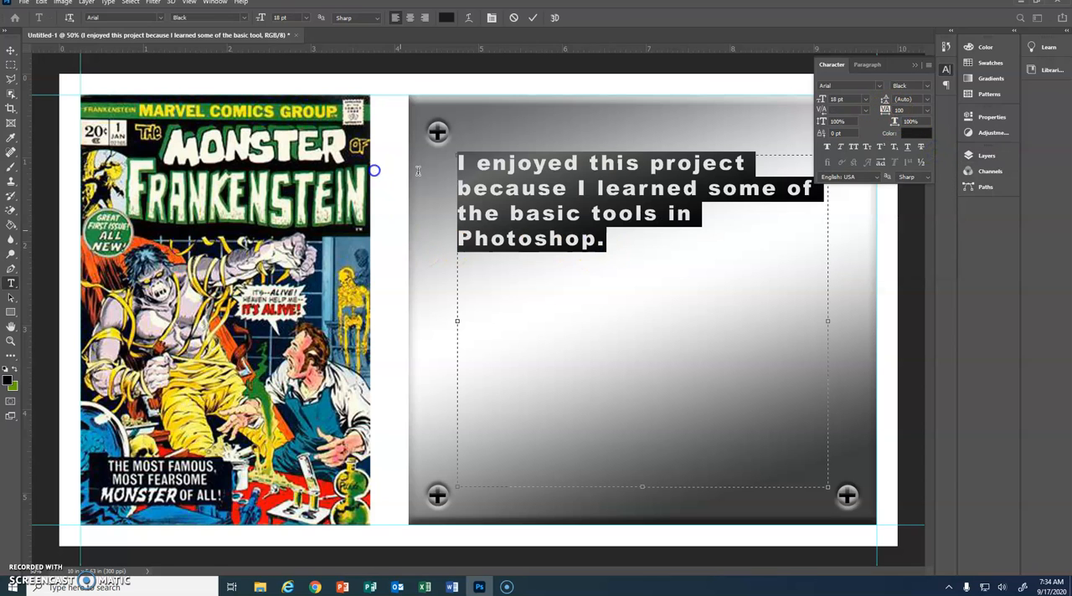
{"action": "left_click", "coordinate": [927, 110]}
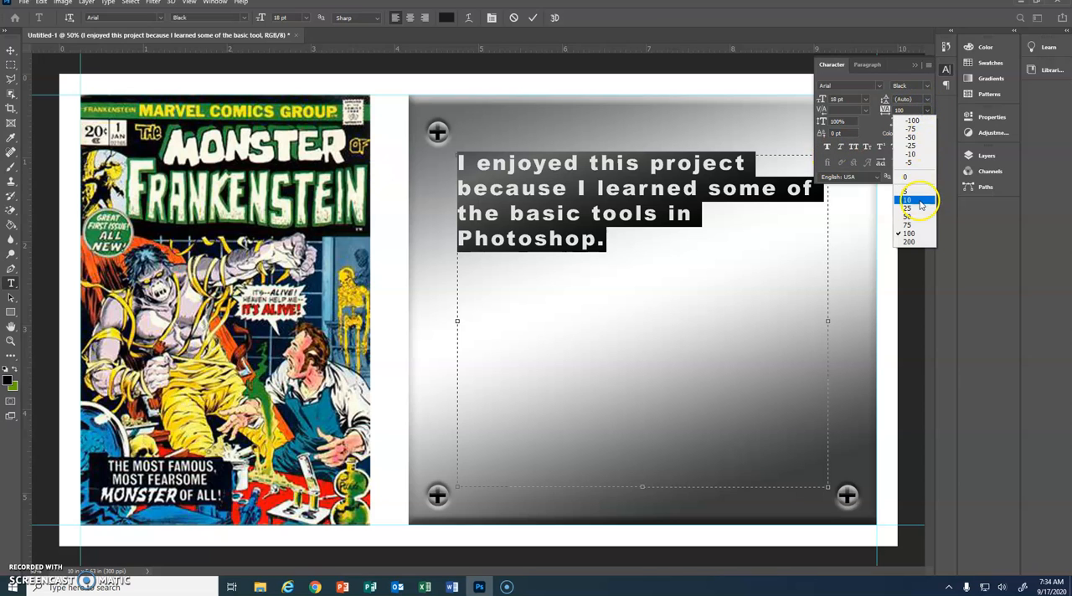
{"action": "left_click", "coordinate": [919, 178]}
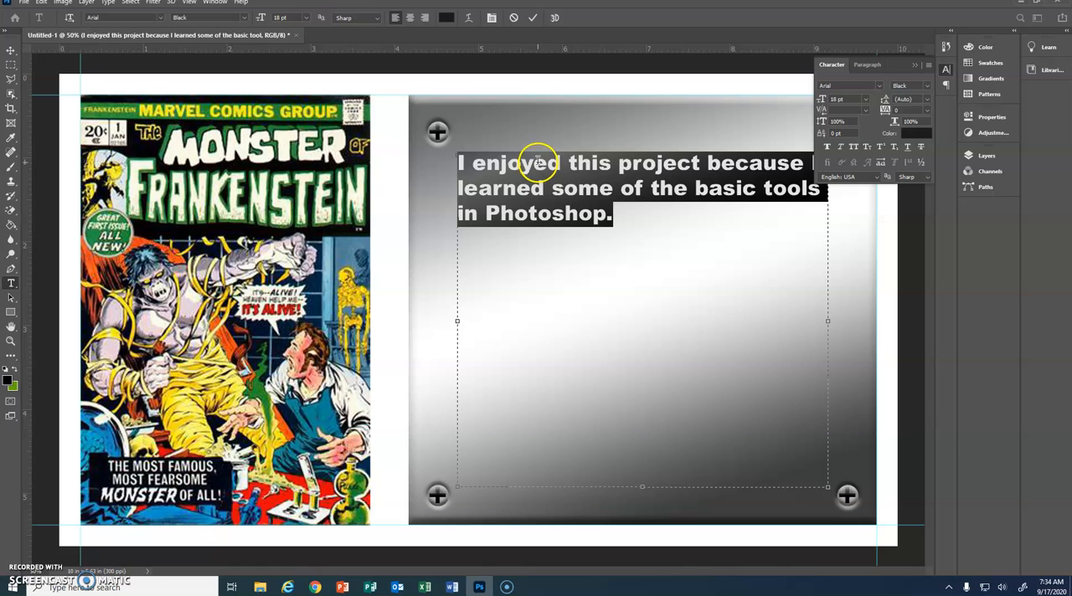
{"action": "left_click", "coordinate": [926, 110]}
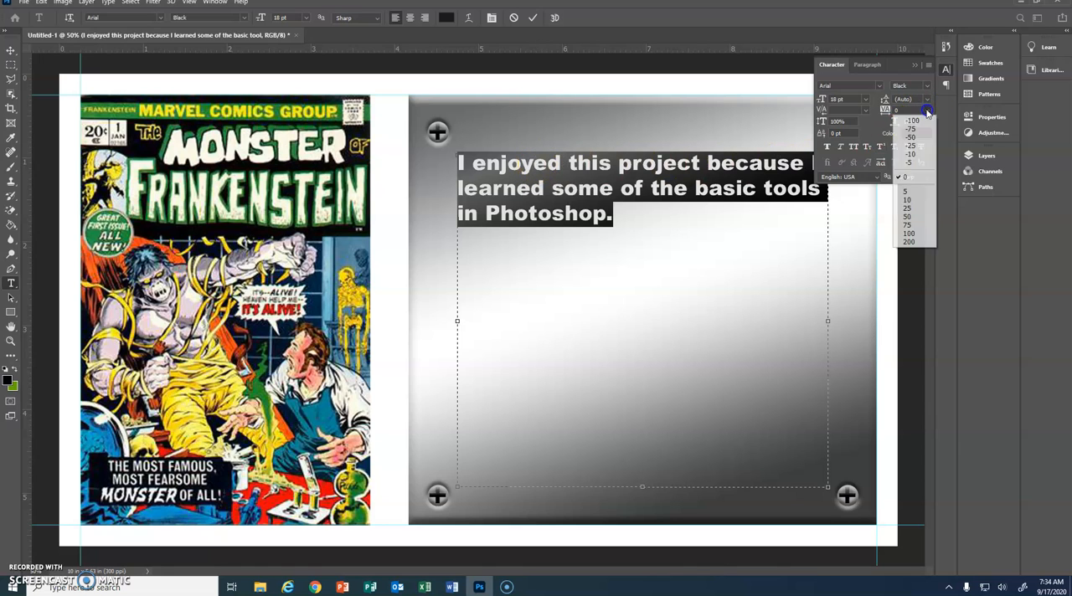
{"action": "left_click", "coordinate": [911, 234]}
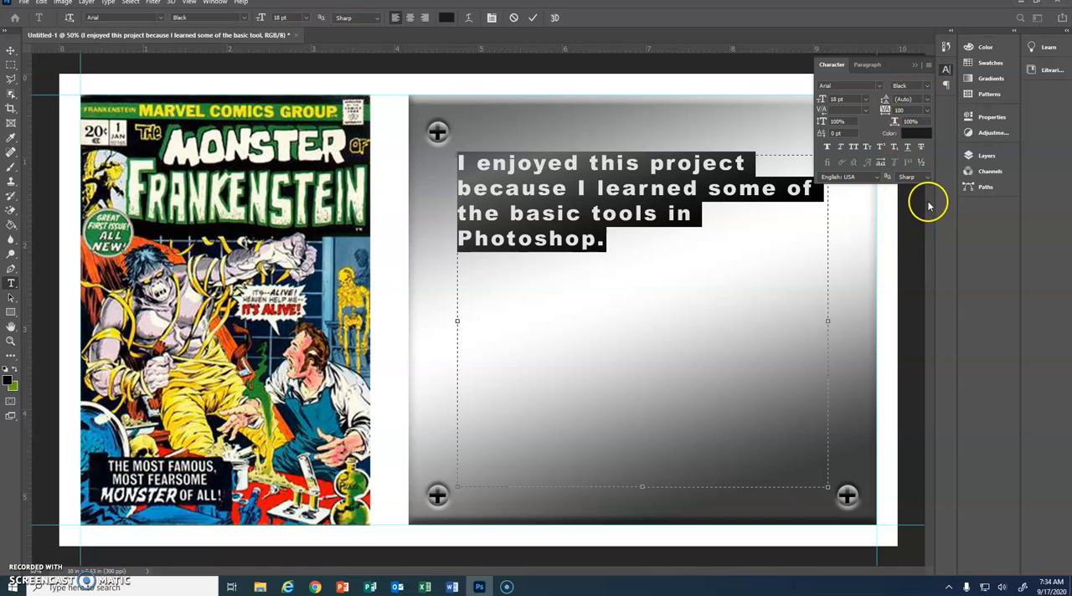
Step: Apply a Pillow Emboss Bevel & Emboss effect to the paragraph text layer with depth 115%, size 29 px and soften about 6 px
{"action": "left_click", "coordinate": [987, 159]}
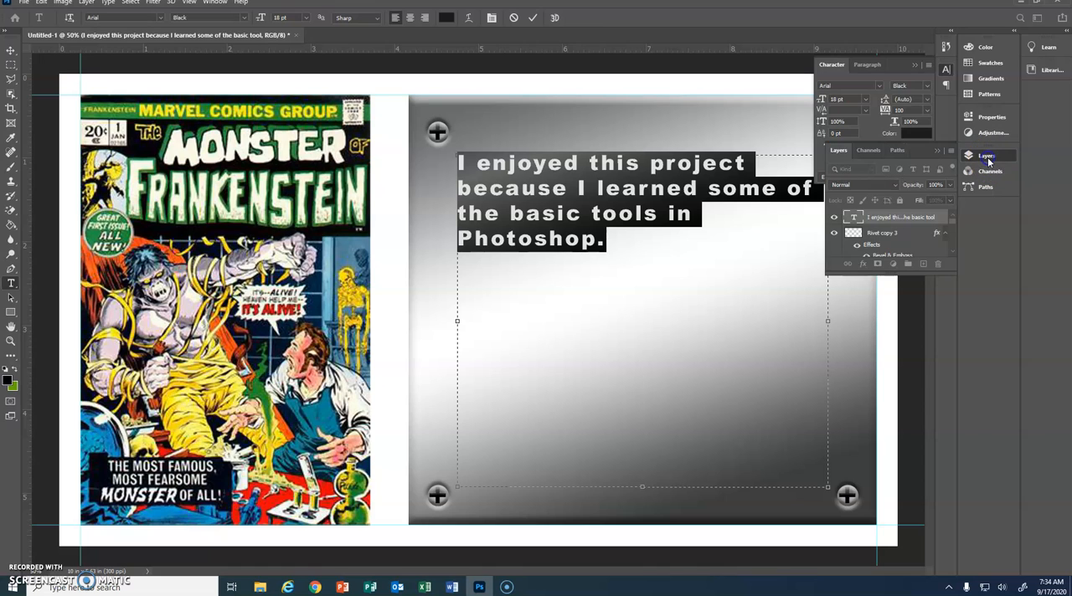
{"action": "double_click", "coordinate": [922, 222]}
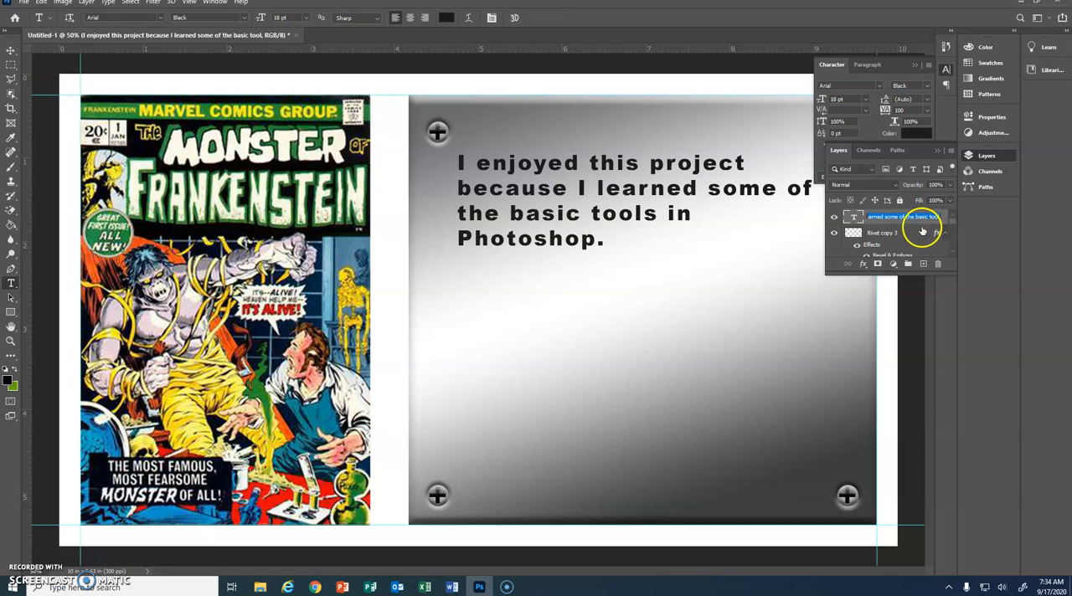
{"action": "left_click", "coordinate": [943, 217]}
{"action": "double_click", "coordinate": [931, 215]}
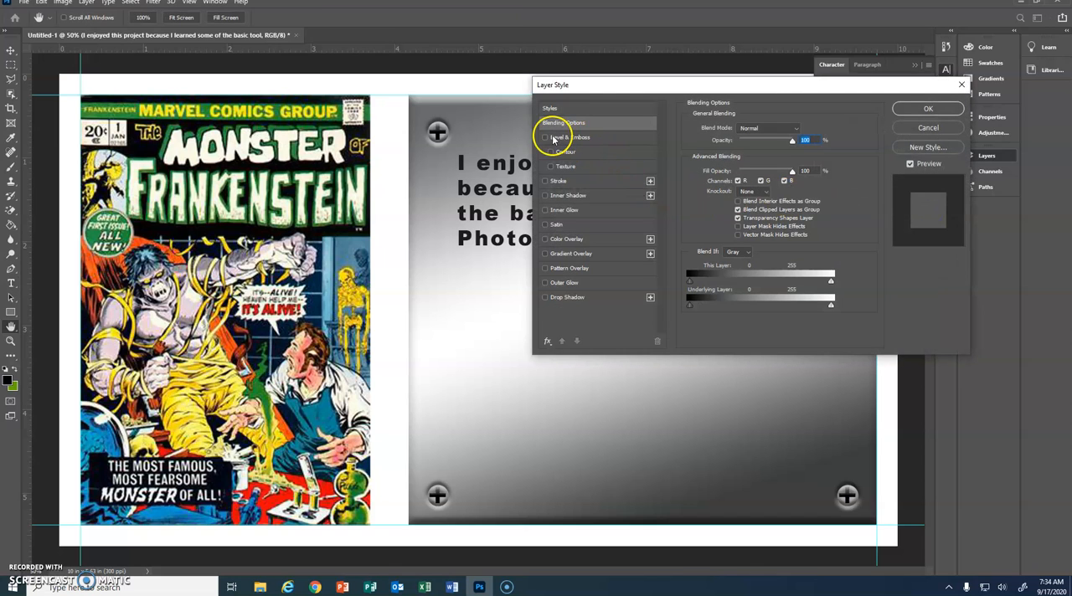
{"action": "left_click", "coordinate": [547, 137]}
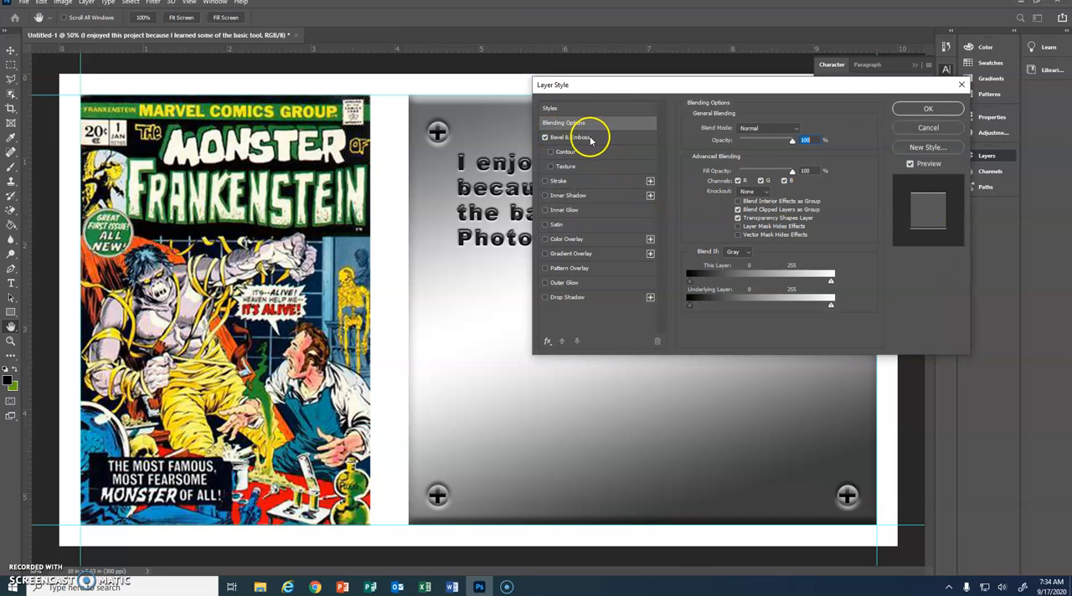
{"action": "left_click", "coordinate": [580, 138]}
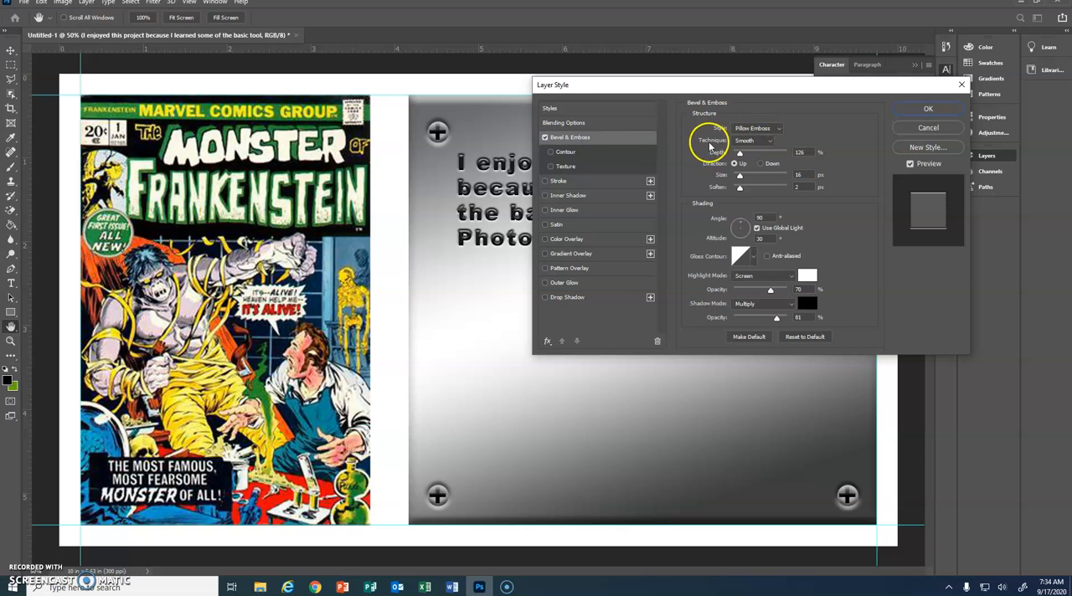
{"action": "left_click_drag", "start_coordinate": [739, 156], "coordinate": [742, 176]}
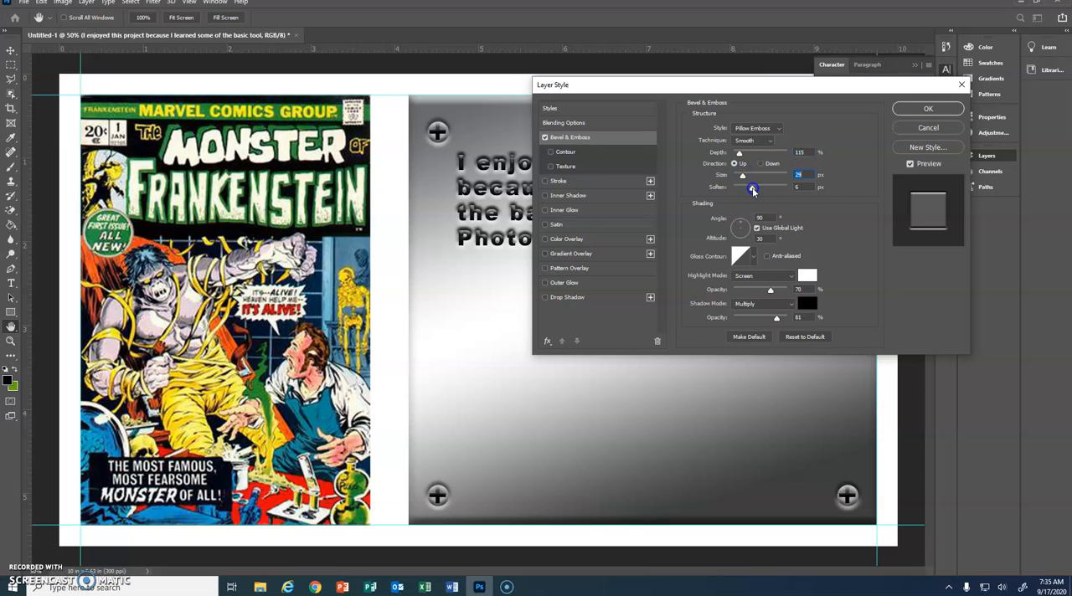
{"action": "left_click", "coordinate": [928, 109]}
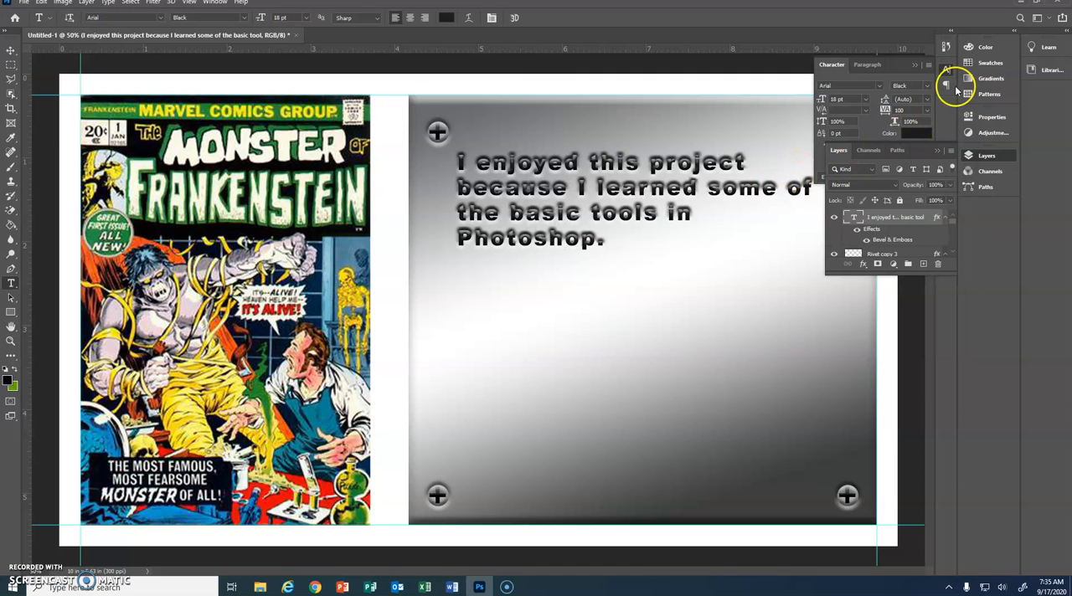
{"action": "left_click", "coordinate": [916, 64]}
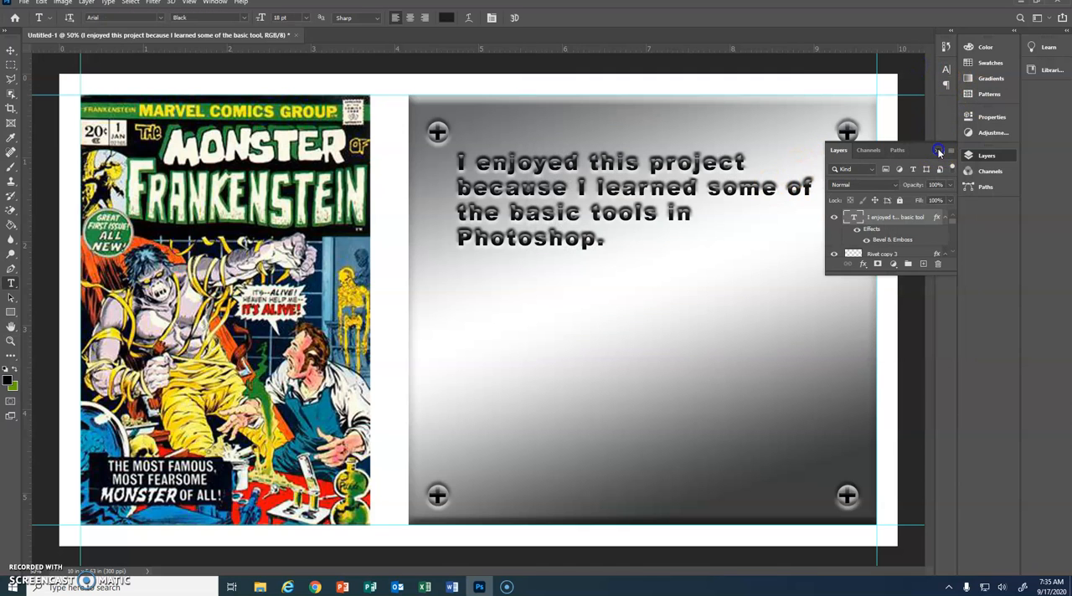
{"action": "left_click", "coordinate": [938, 150]}
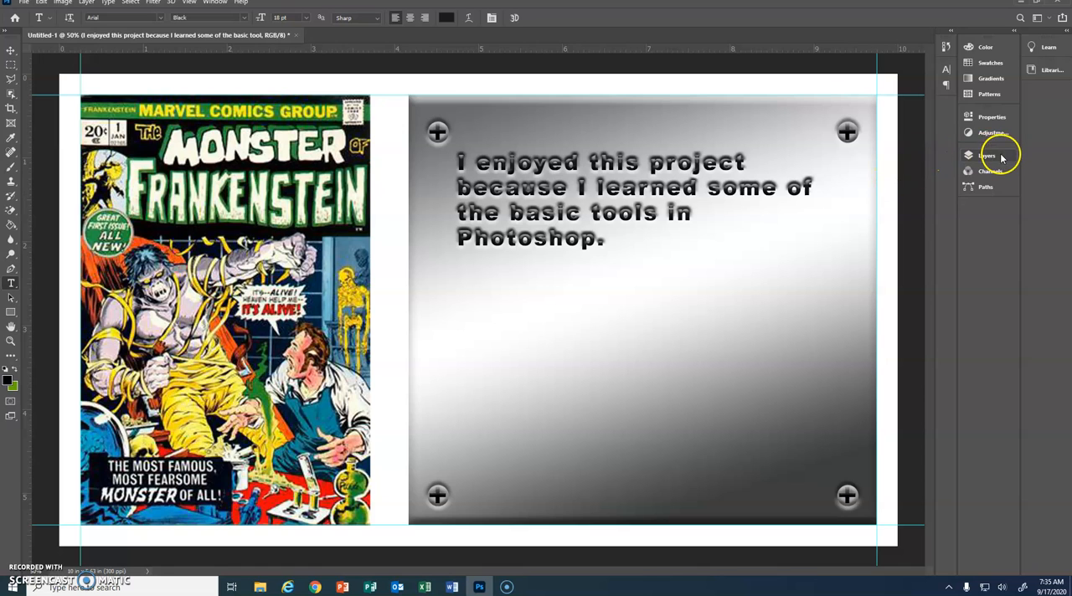
Step: Set the tracking of the whole paragraph text on the metal plate to 150 and close the character settings
{"action": "left_click", "coordinate": [597, 242]}
{"action": "left_click_drag", "start_coordinate": [598, 242], "coordinate": [407, 149]}
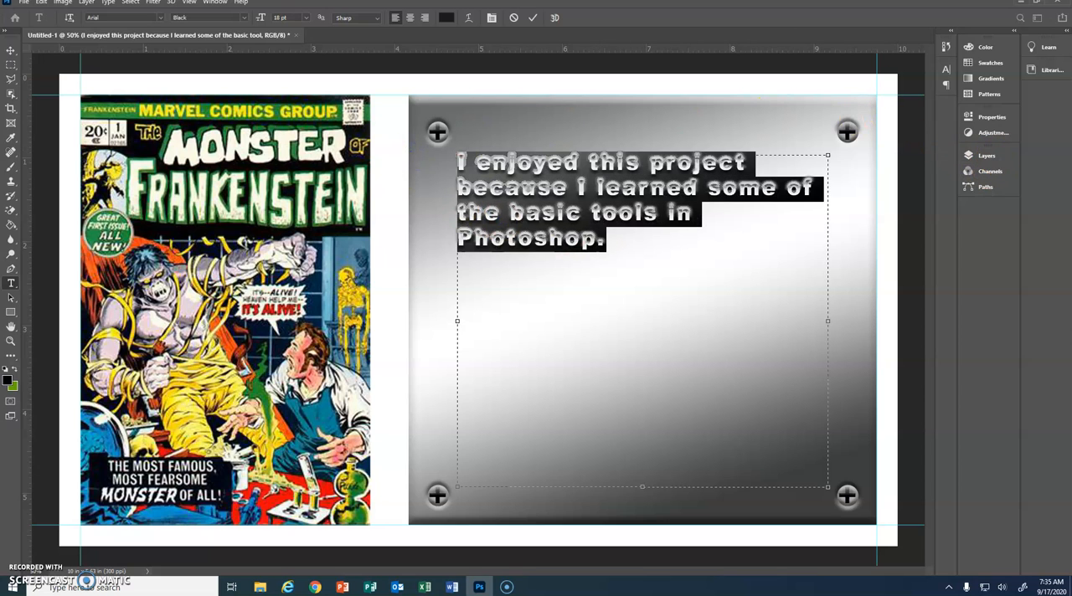
{"action": "left_click", "coordinate": [214, 2]}
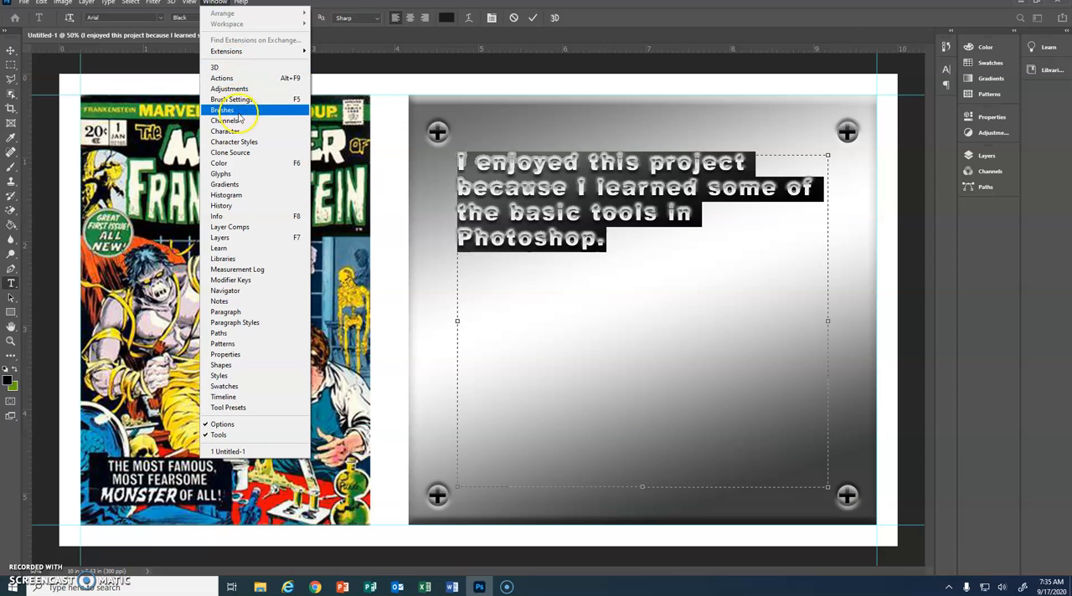
{"action": "left_click", "coordinate": [239, 132]}
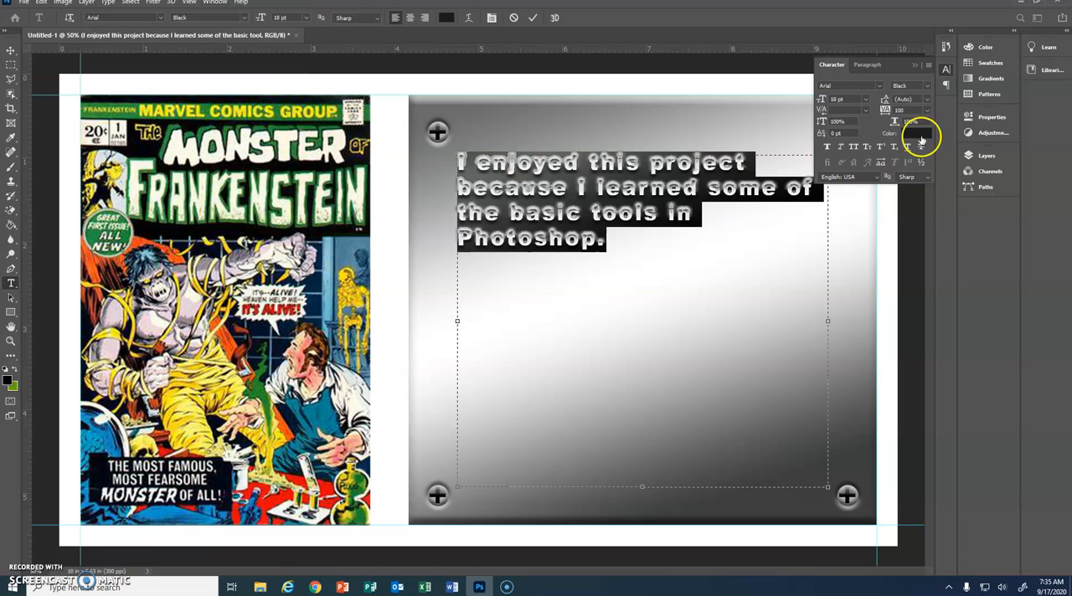
{"action": "left_click", "coordinate": [927, 110]}
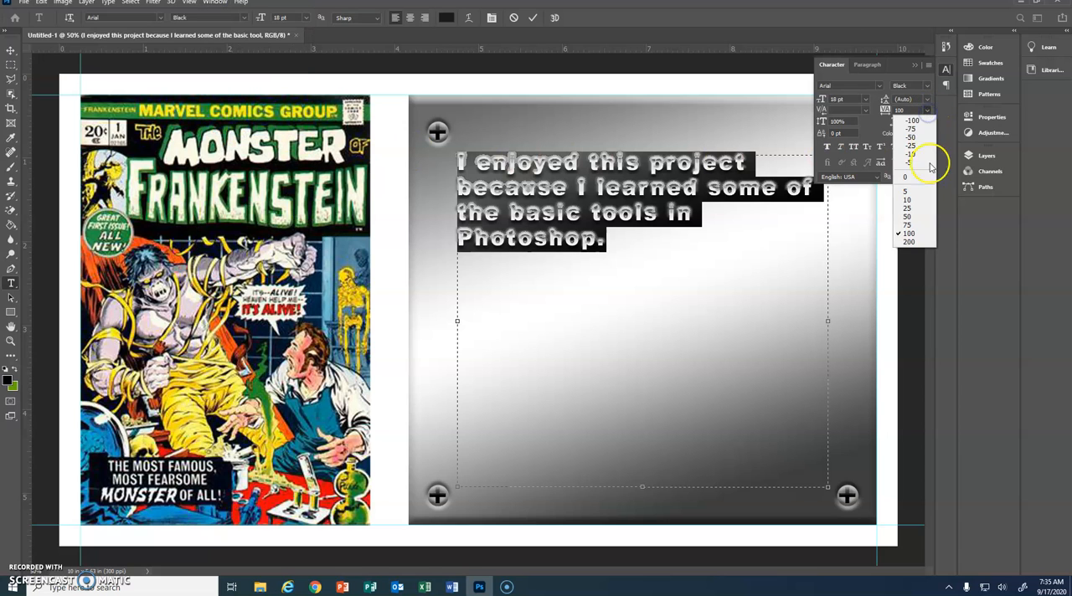
{"action": "left_click", "coordinate": [905, 110]}
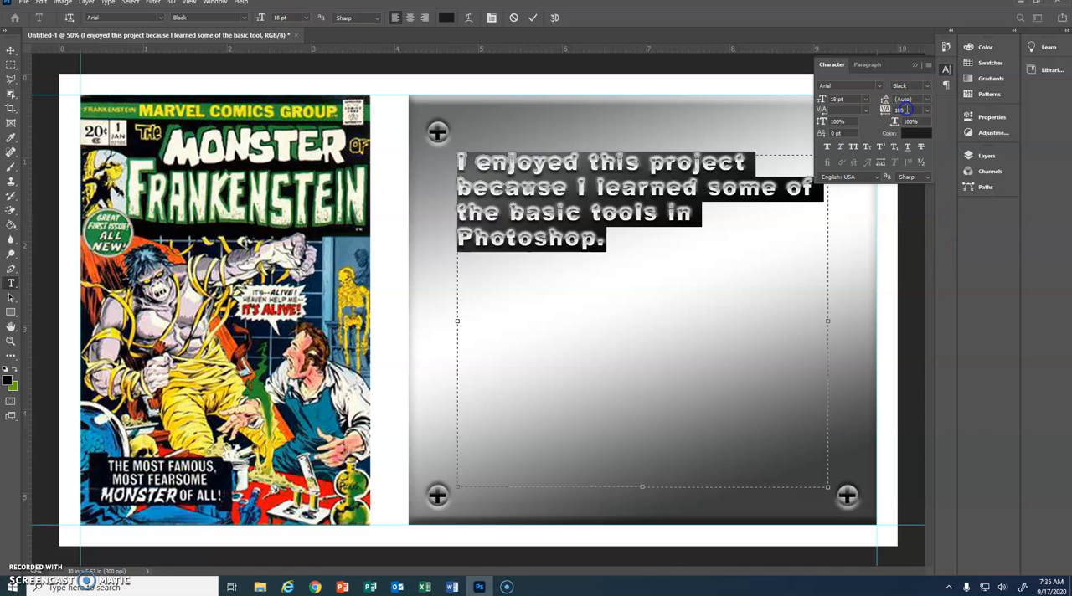
{"action": "left_click", "coordinate": [904, 111]}
{"action": "type", "text": "150"}
{"action": "key", "text": "Return"}
{"action": "left_click", "coordinate": [11, 51]}
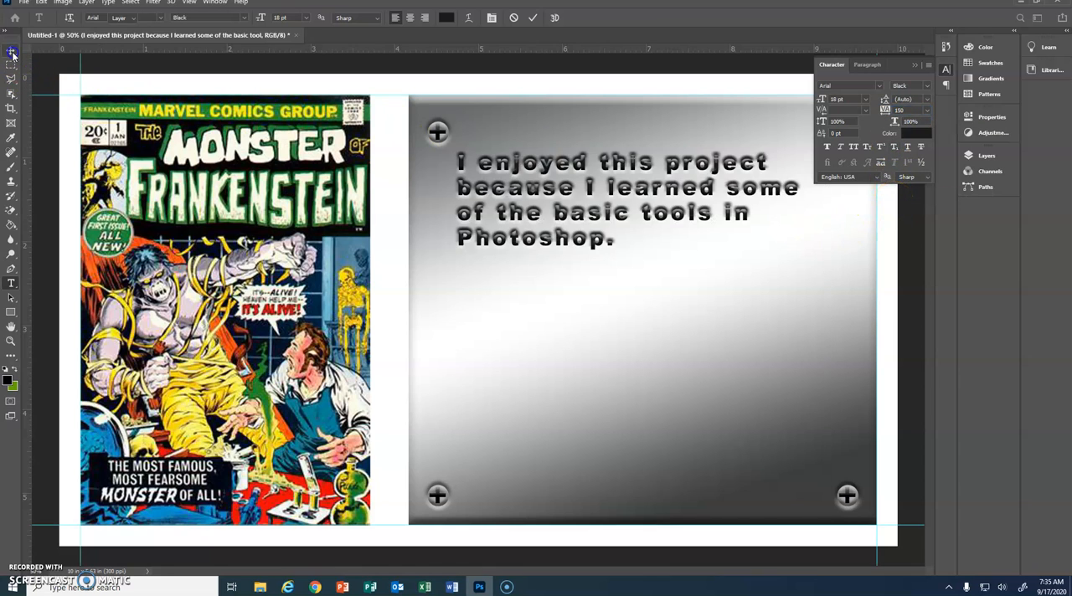
{"action": "left_click", "coordinate": [617, 231]}
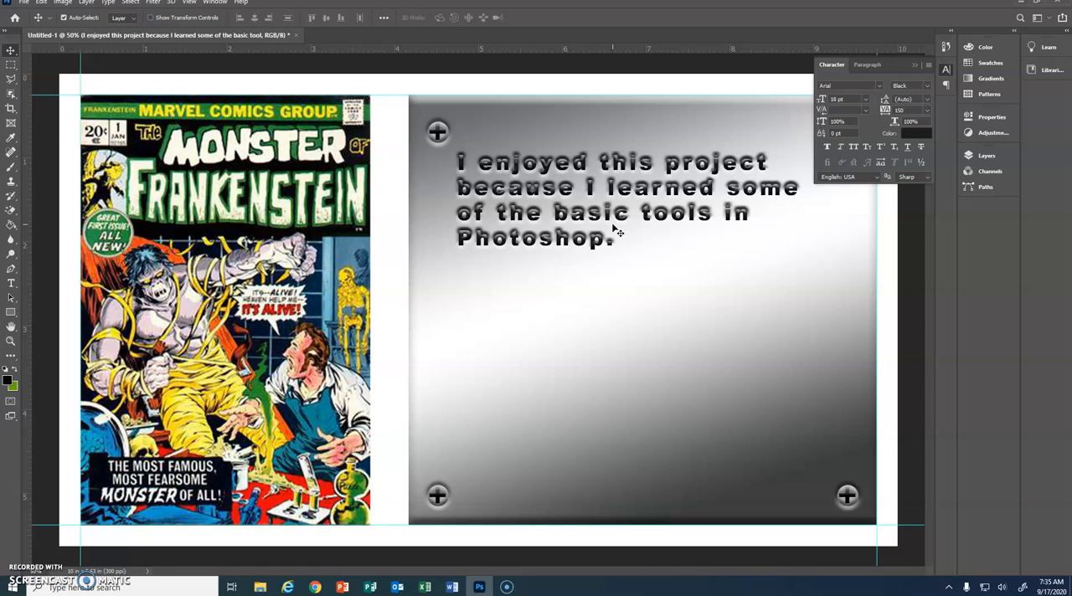
{"action": "left_click", "coordinate": [917, 65]}
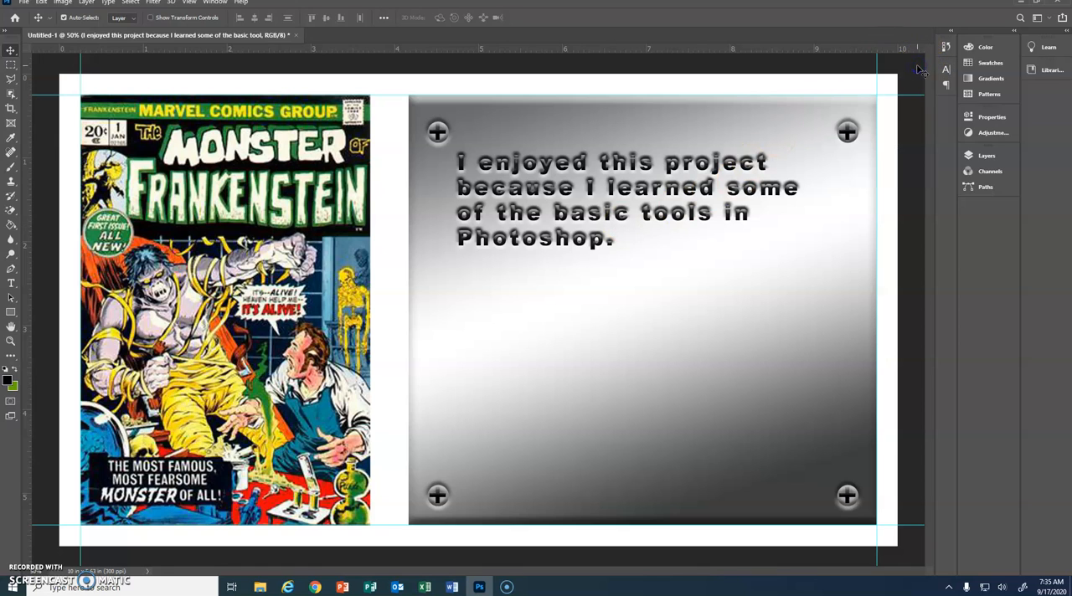
Step: Start saving the layout on the computer in the 2018 -2019 folder with the file name "Portfolio example"
{"action": "left_click", "coordinate": [25, 3]}
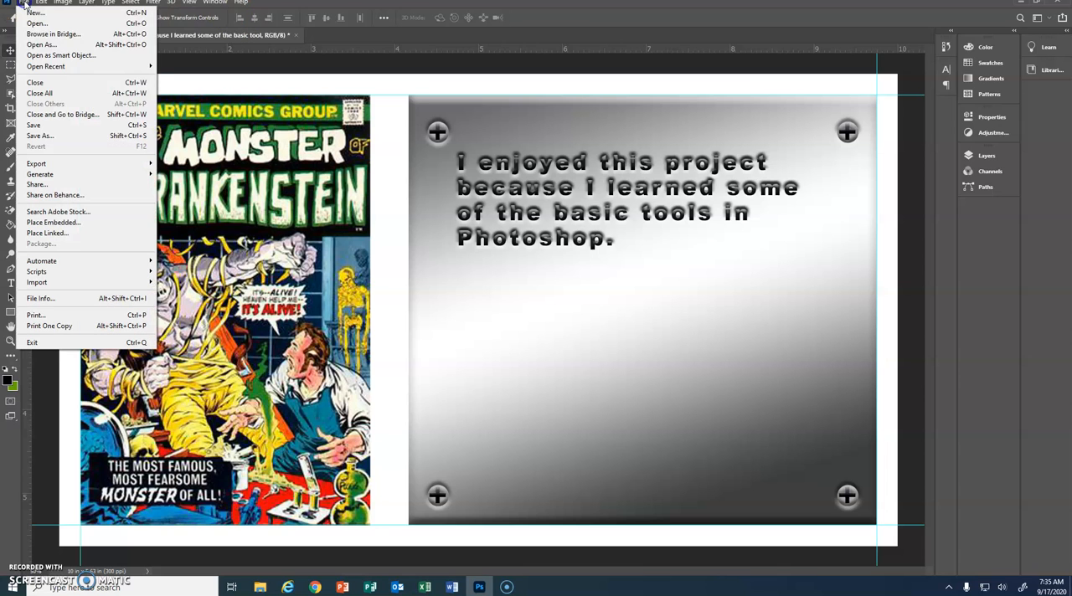
{"action": "left_click", "coordinate": [50, 135]}
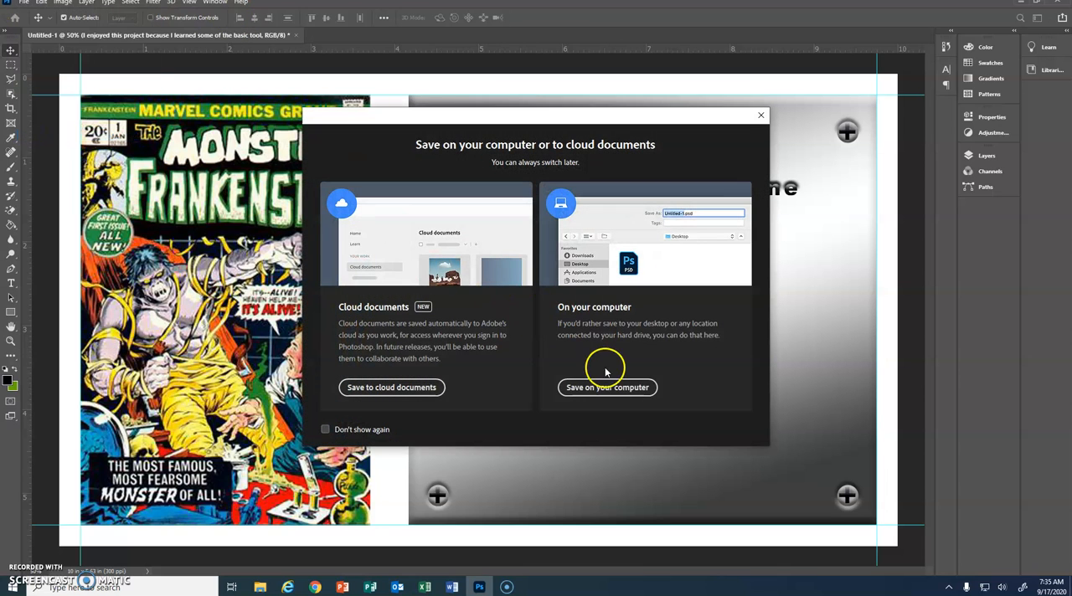
{"action": "left_click", "coordinate": [604, 387]}
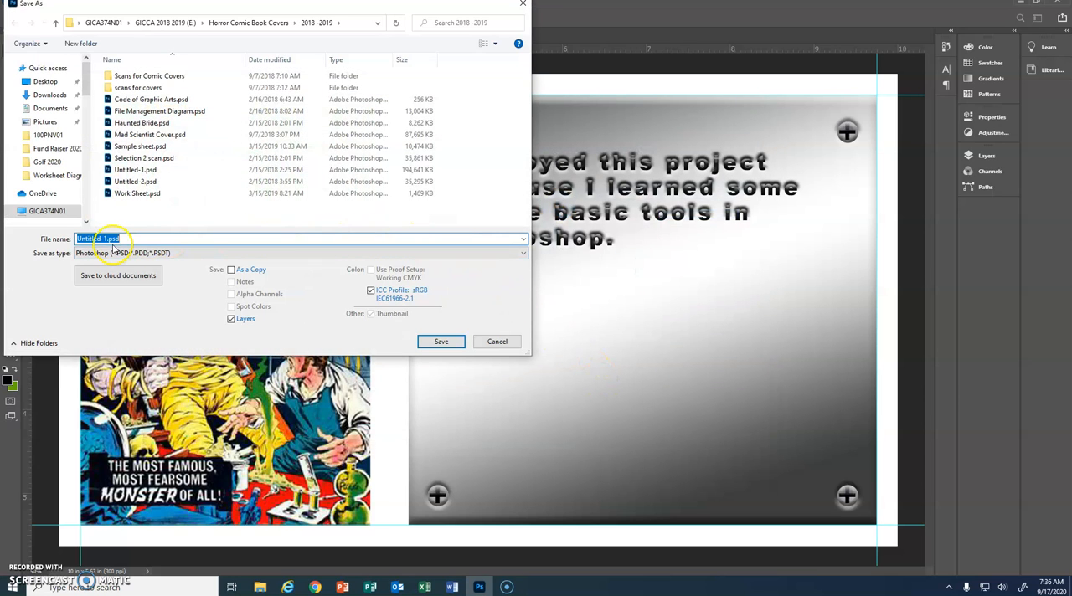
{"action": "key", "text": "BackSpace"}
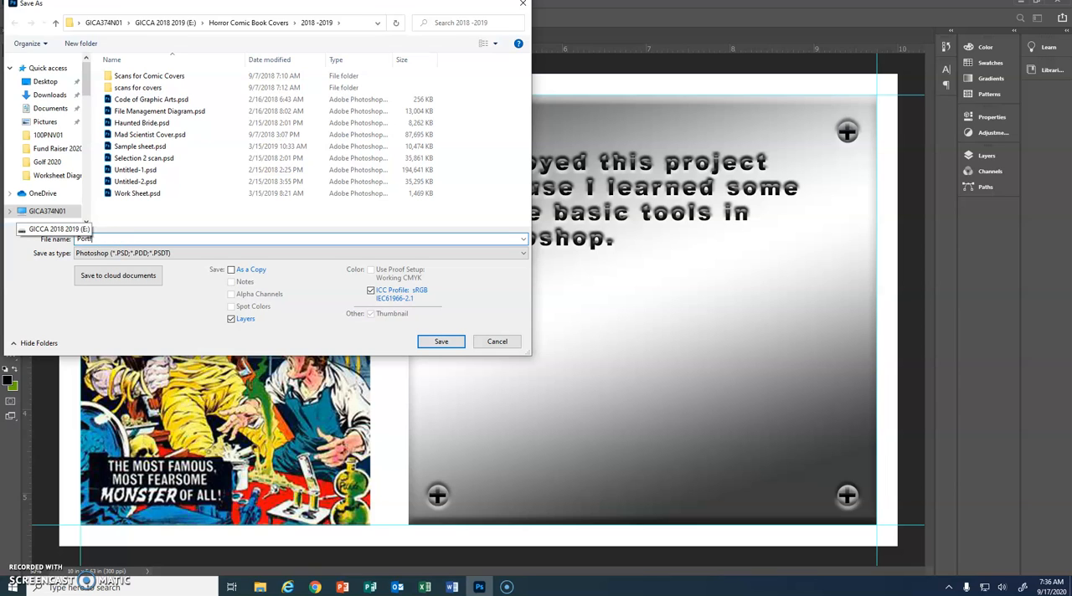
{"action": "type", "text": "Portfolio exampl"}
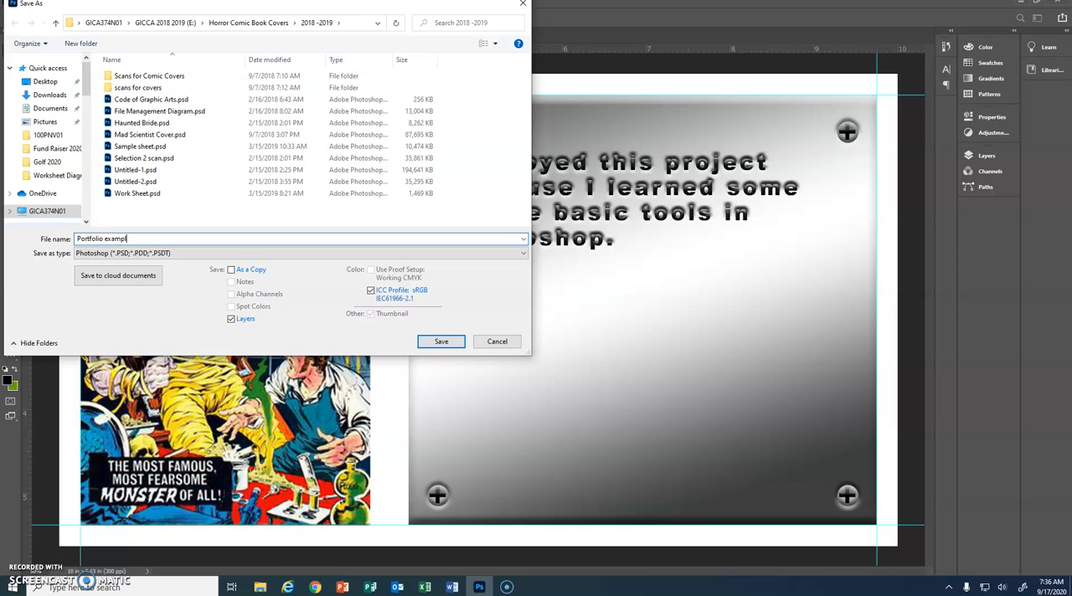
{"action": "type", "text": "e"}
Step: Choose JPEG as the file format and save the copy with quality 6 (Medium), Progressive and 3 scans
{"action": "left_click", "coordinate": [523, 253]}
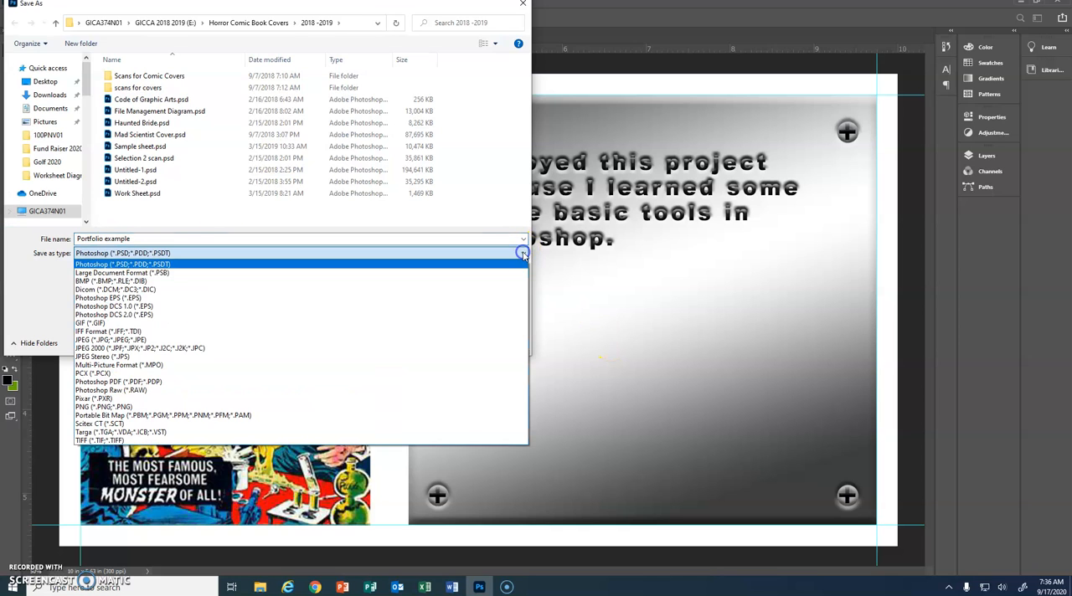
{"action": "left_click", "coordinate": [454, 340]}
{"action": "left_click", "coordinate": [452, 343]}
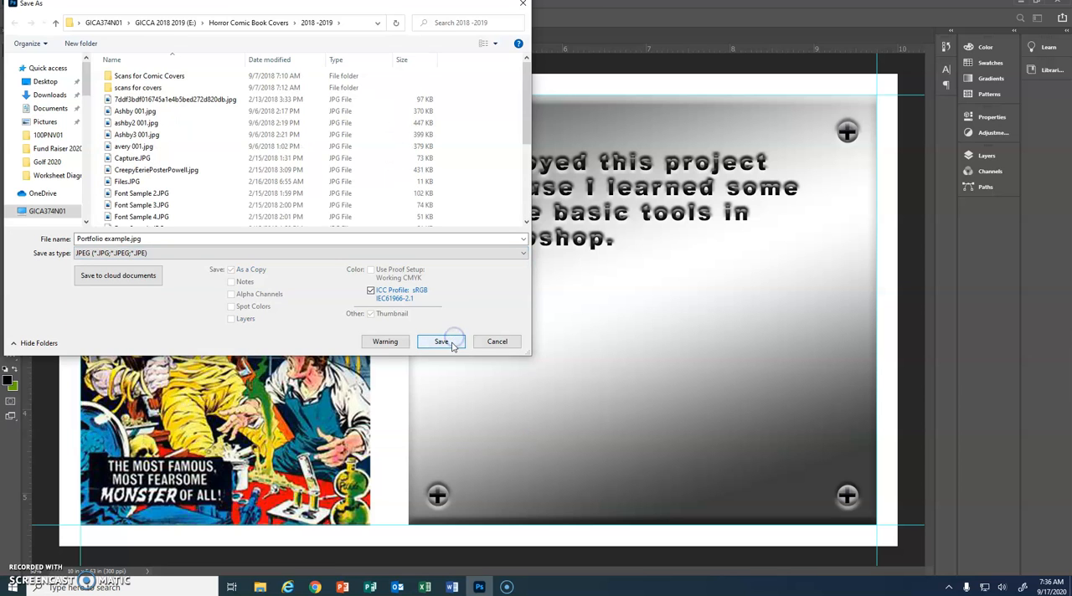
{"action": "left_click", "coordinate": [445, 342]}
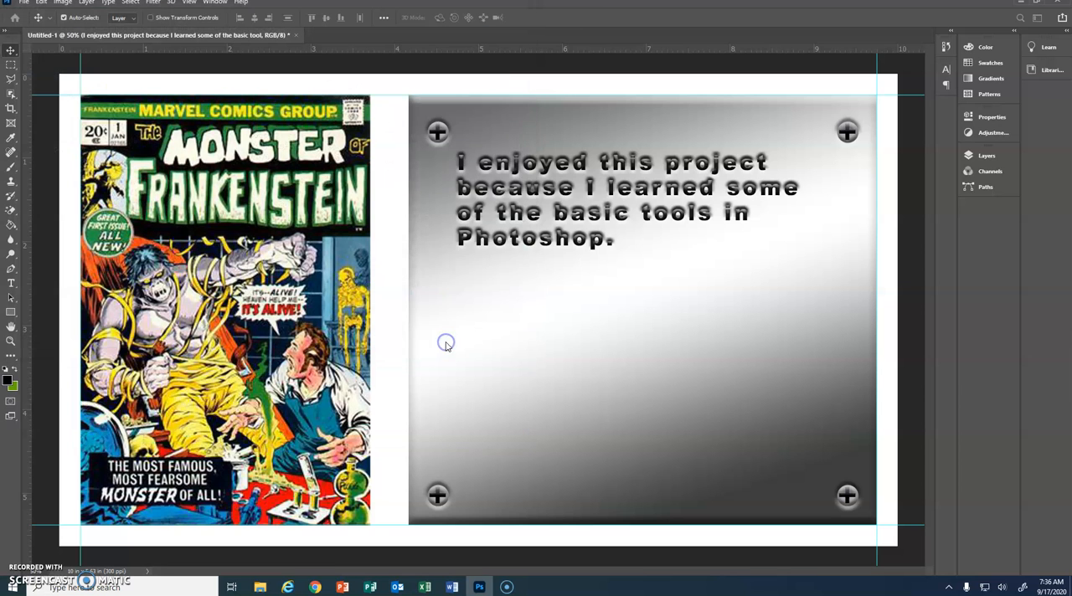
{"action": "left_click", "coordinate": [589, 144]}
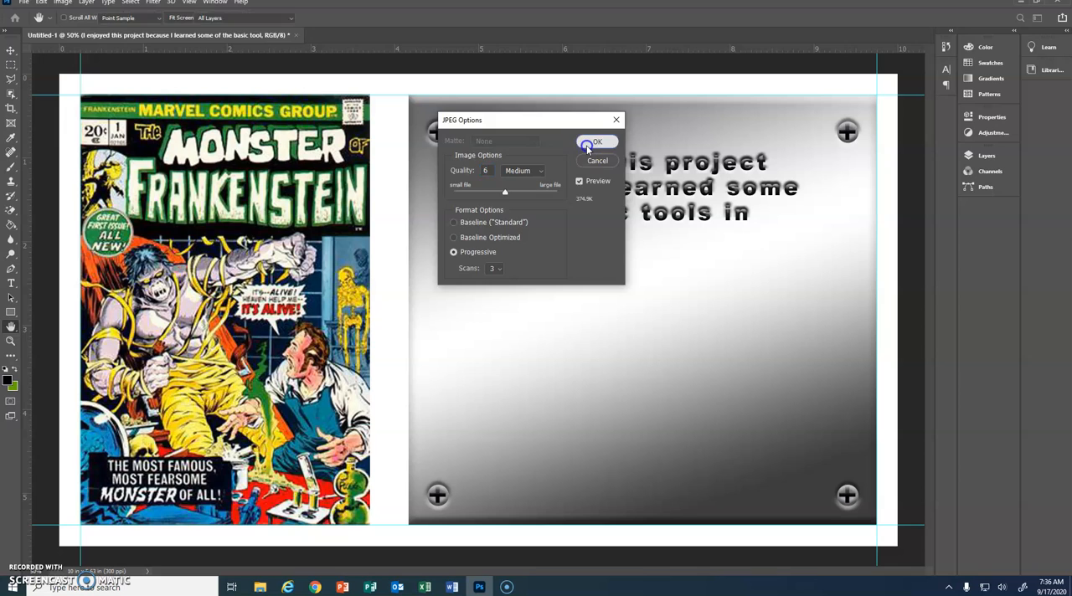